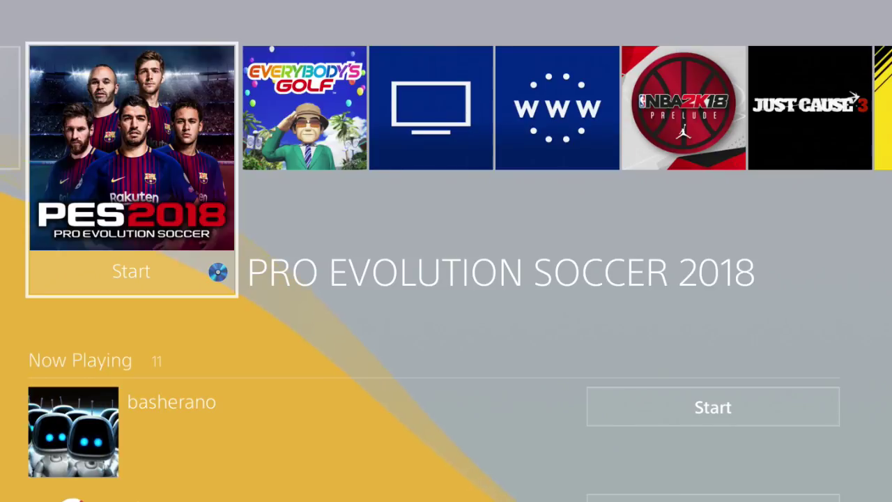
Step: Open the PS4 system Settings from the function bar and browse its categories
{"action": "key", "text": "Up"}
{"action": "key", "text": "Down"}
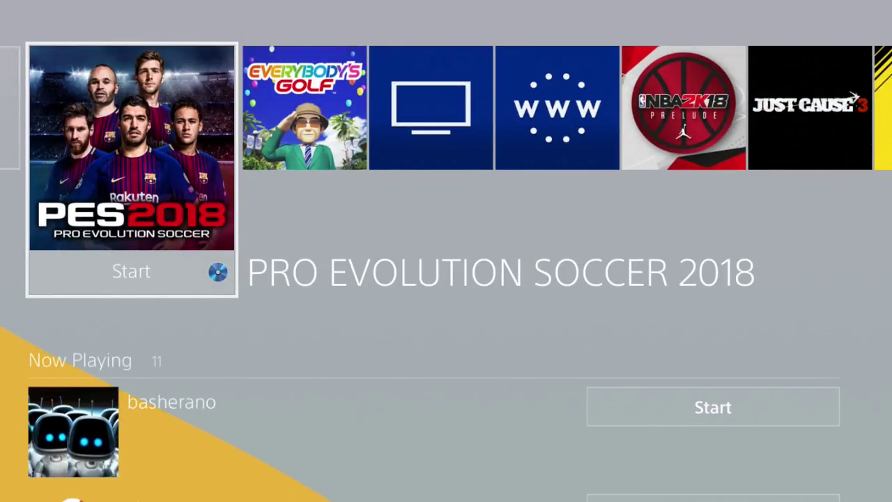
{"action": "key", "text": "Up"}
{"action": "key", "text": "Return"}
{"action": "key", "text": "Down"}
{"action": "key", "text": "Down"}
{"action": "key", "text": "Down"}
{"action": "key", "text": "Down"}
{"action": "key", "text": "Down"}
{"action": "key", "text": "Down"}
{"action": "key", "text": "Down"}
{"action": "key", "text": "Down"}
{"action": "key", "text": "Down"}
{"action": "key", "text": "Down"}
{"action": "key", "text": "Down"}
{"action": "key", "text": "Down"}
{"action": "key", "text": "Down"}
{"action": "key", "text": "Up"}
{"action": "key", "text": "Up"}
{"action": "key", "text": "Up"}
{"action": "key", "text": "Up"}
{"action": "key", "text": "Up"}
{"action": "key", "text": "Up"}
{"action": "key", "text": "Up"}
{"action": "key", "text": "Up"}
Step: Go to deleting saved data in system storage and inspect PES 2018's saves
{"action": "key", "text": "Return"}
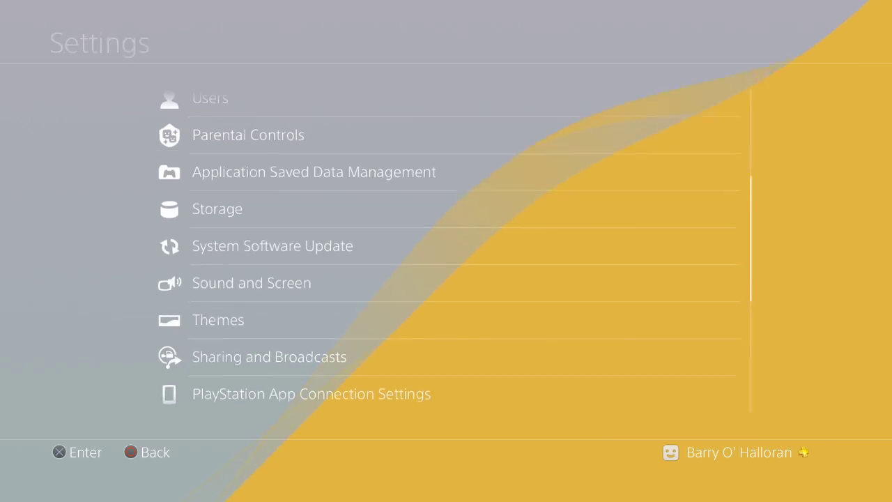
{"action": "key", "text": "Return"}
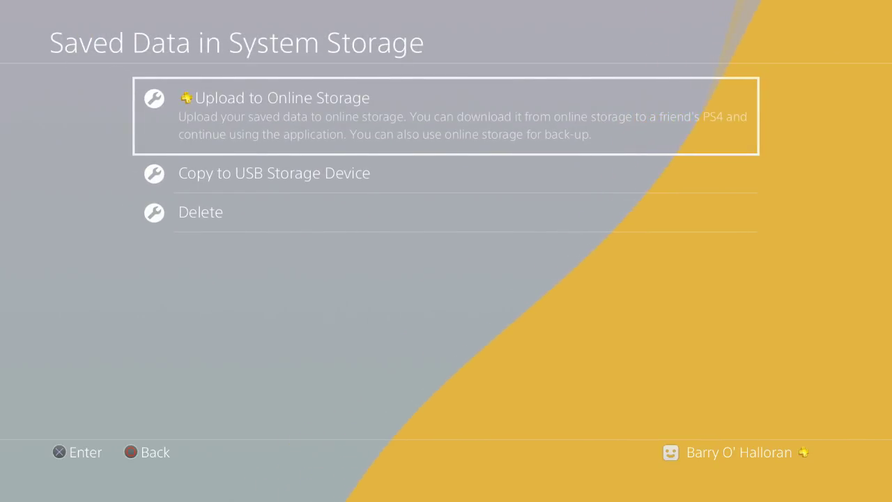
{"action": "key", "text": "Down"}
{"action": "key", "text": "Down"}
{"action": "key", "text": "Return"}
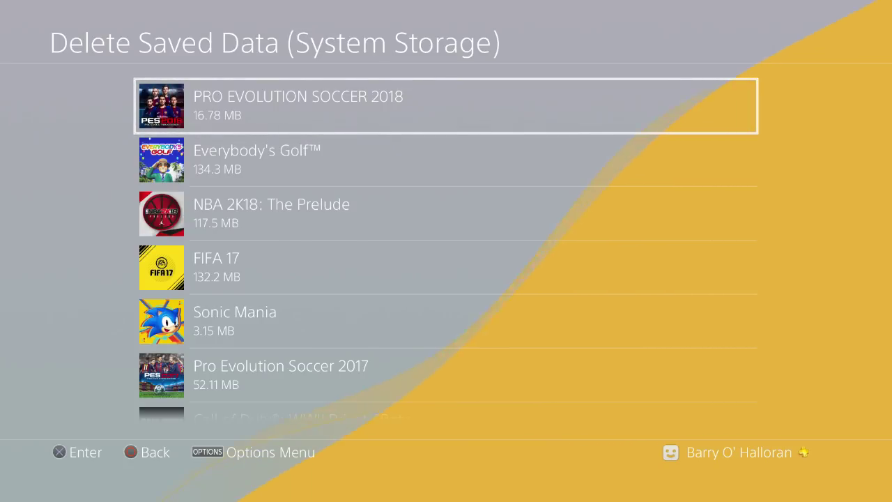
{"action": "key", "text": "Return"}
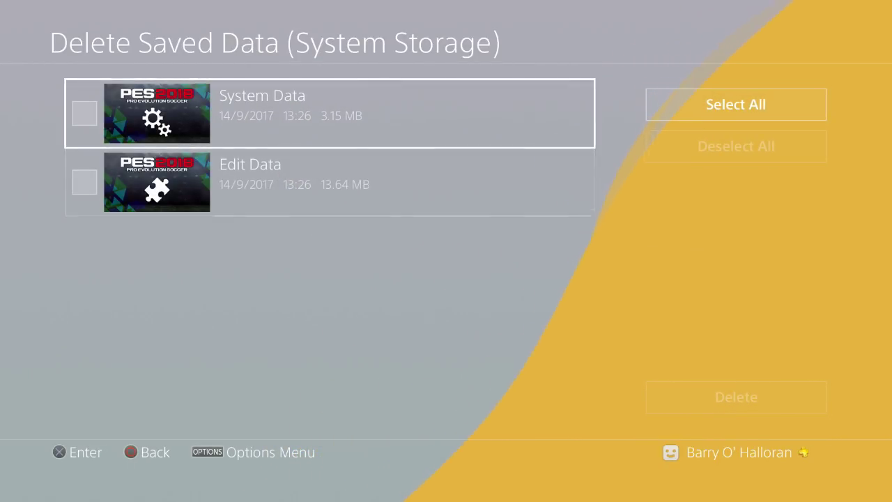
{"action": "key", "text": "Down"}
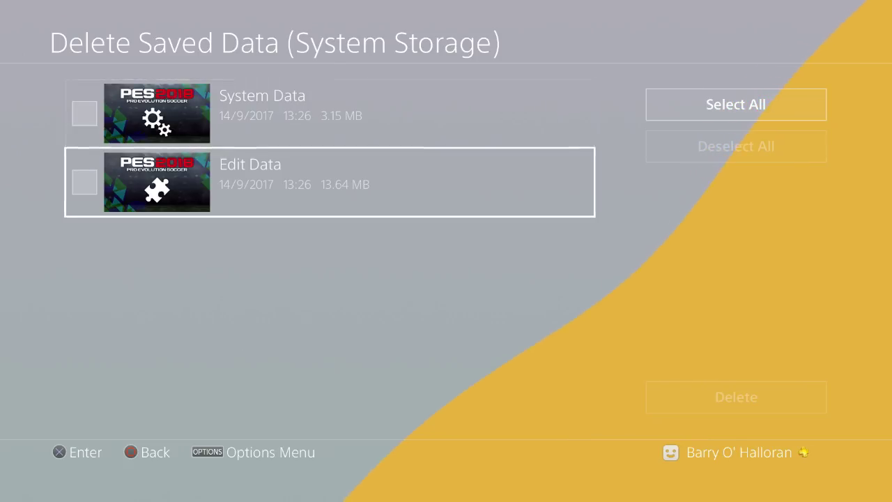
{"action": "key", "text": "Up"}
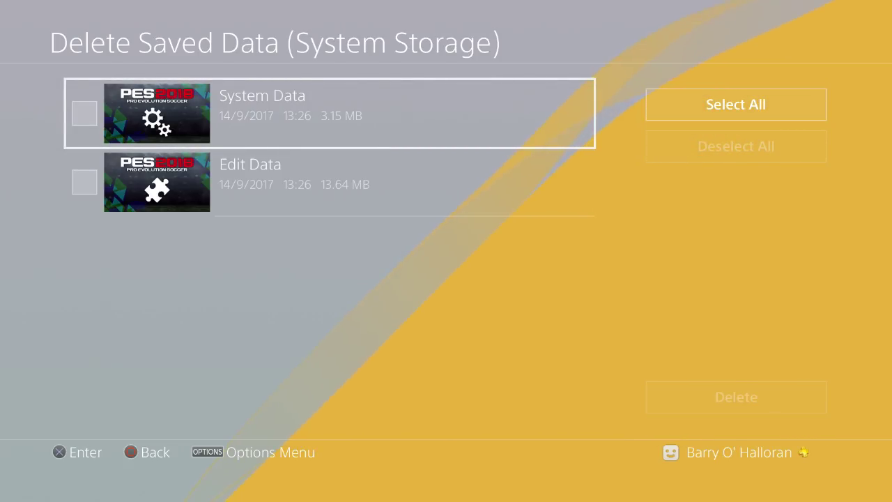
{"action": "key", "text": "Escape"}
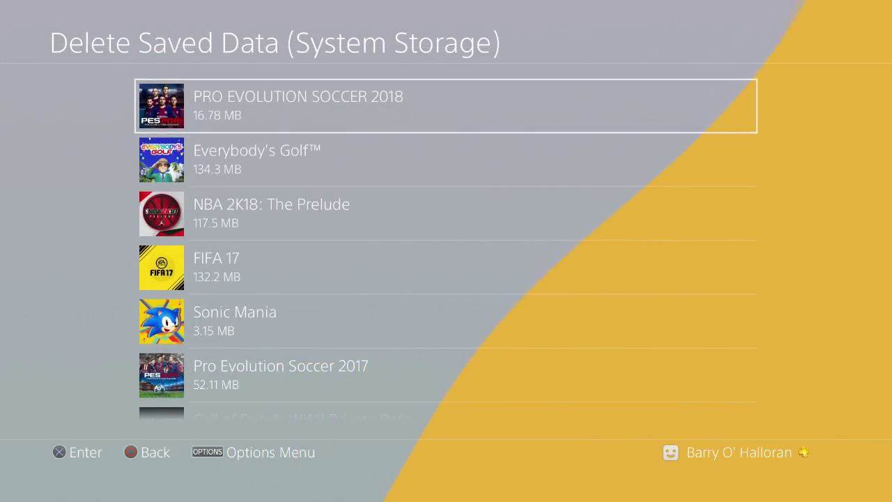
Step: Tick PES 2018's System Data and Edit Data saves and delete both
{"action": "key", "text": "Return"}
{"action": "key", "text": "Down"}
{"action": "key", "text": "Up"}
{"action": "key", "text": "Down"}
{"action": "key", "text": "Up"}
{"action": "key", "text": "Return"}
{"action": "key", "text": "Down"}
{"action": "key", "text": "Return"}
{"action": "key", "text": "Right"}
{"action": "key", "text": "Return"}
{"action": "key", "text": "Return"}
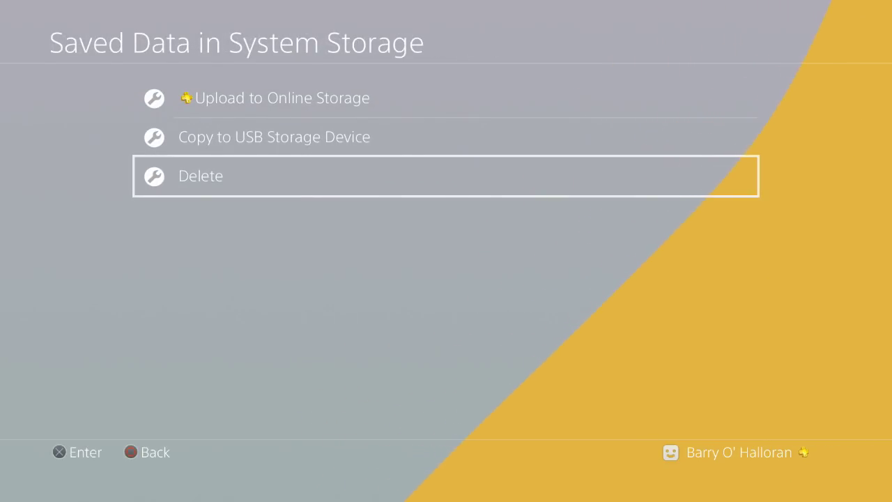
{"action": "key", "text": "Escape"}
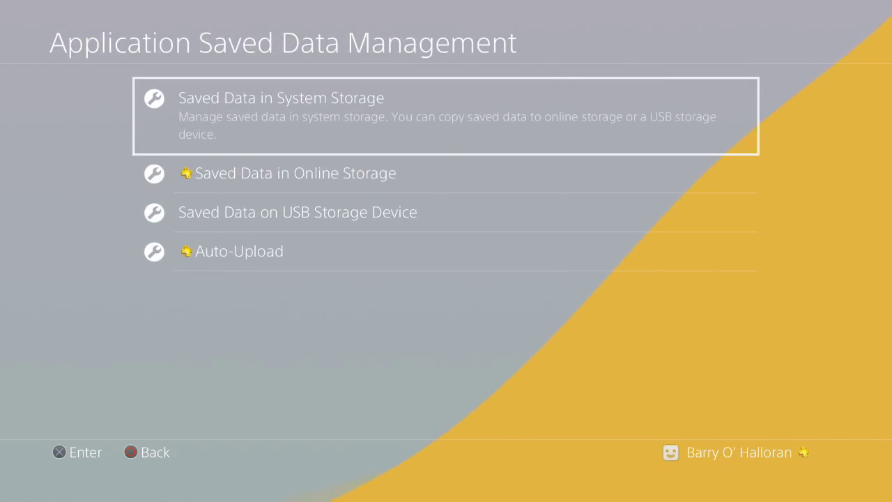
Step: Leave Settings for the home screen and launch PES 2018
{"action": "key", "text": "Escape"}
{"action": "key", "text": "Escape"}
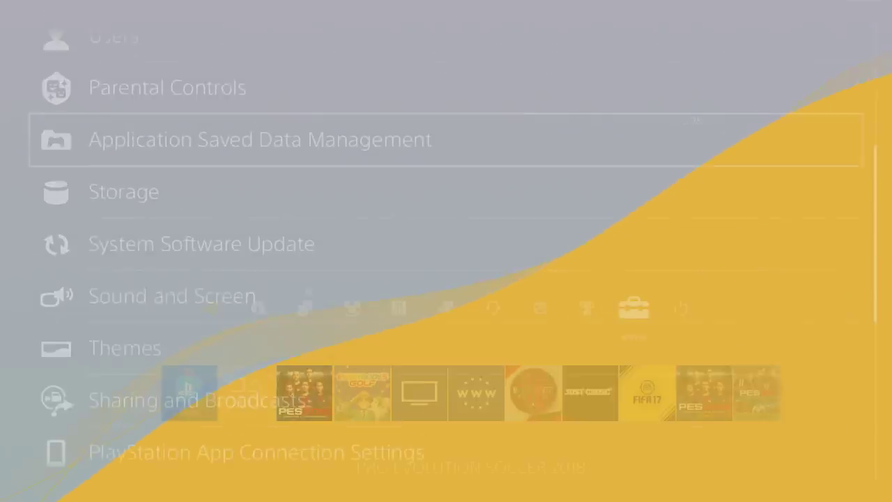
{"action": "key", "text": "Escape"}
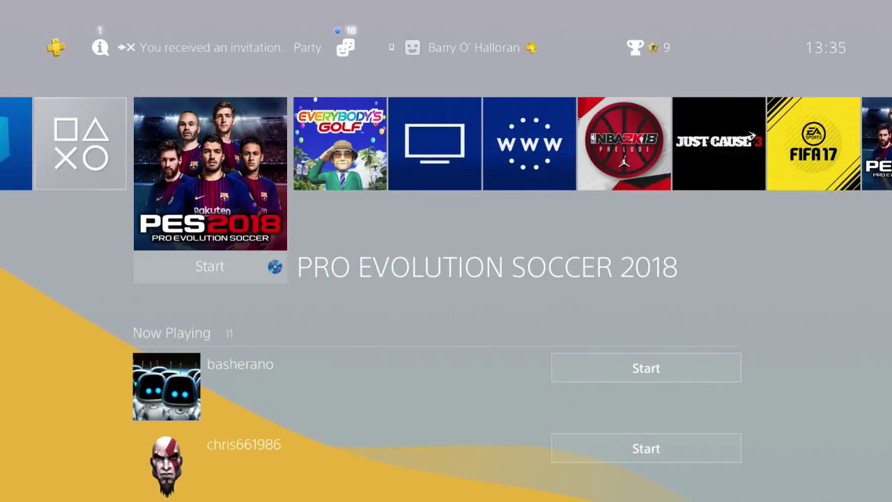
{"action": "key", "text": "Return"}
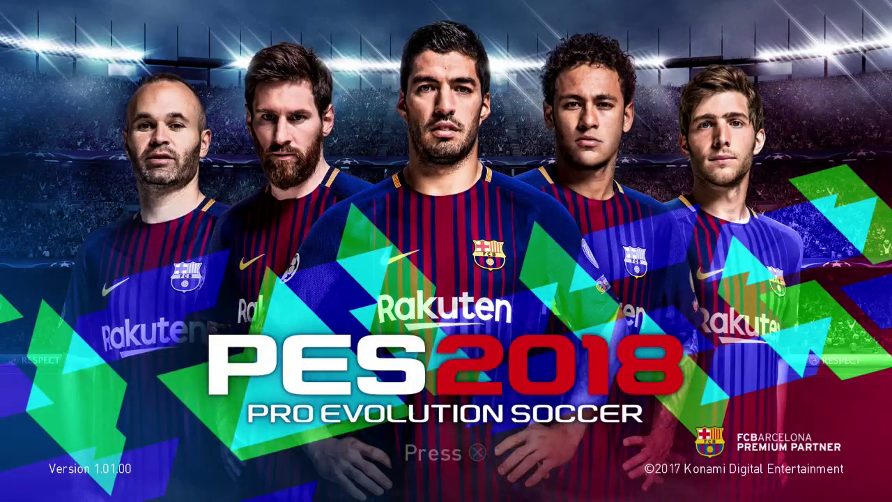
Step: Start past the title screen, choose English text, accept Type 1 controls and brightness
{"action": "key", "text": "Return"}
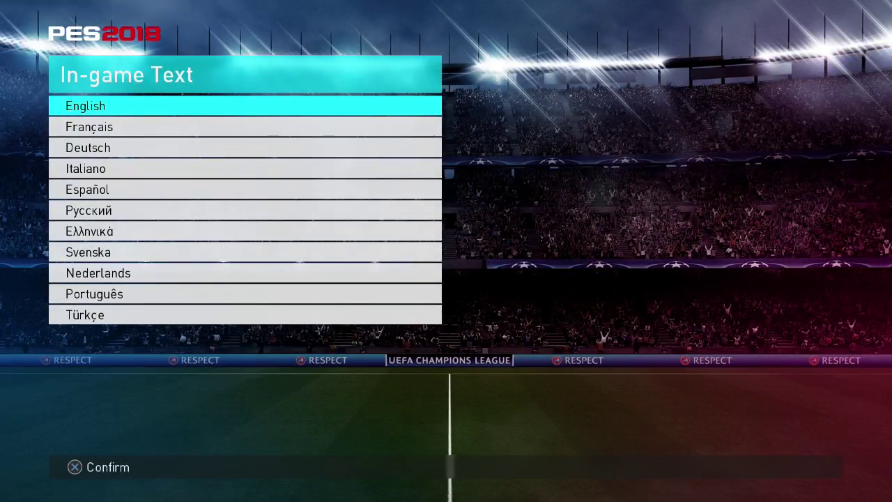
{"action": "key", "text": "Return"}
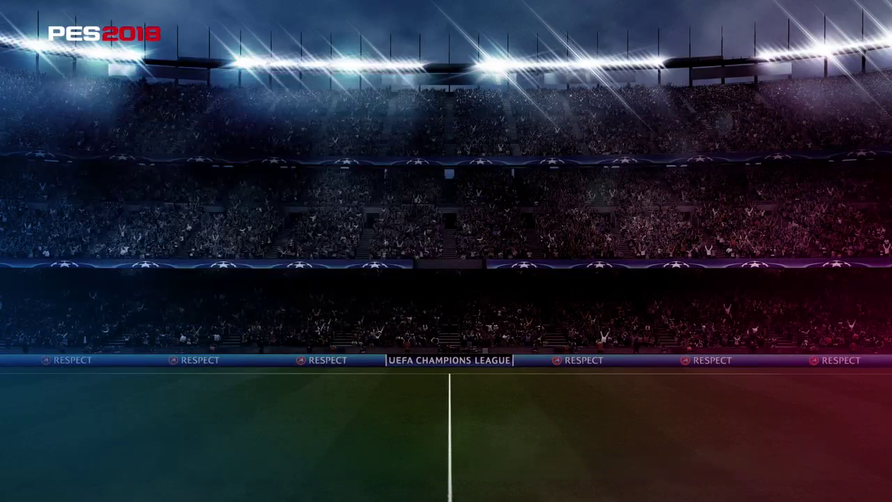
{"action": "key", "text": "Return"}
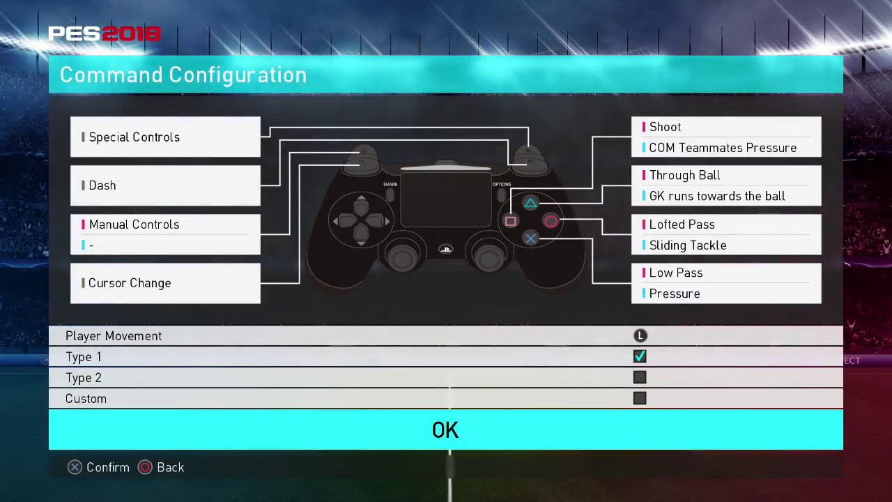
{"action": "key", "text": "Return"}
{"action": "key", "text": "Return"}
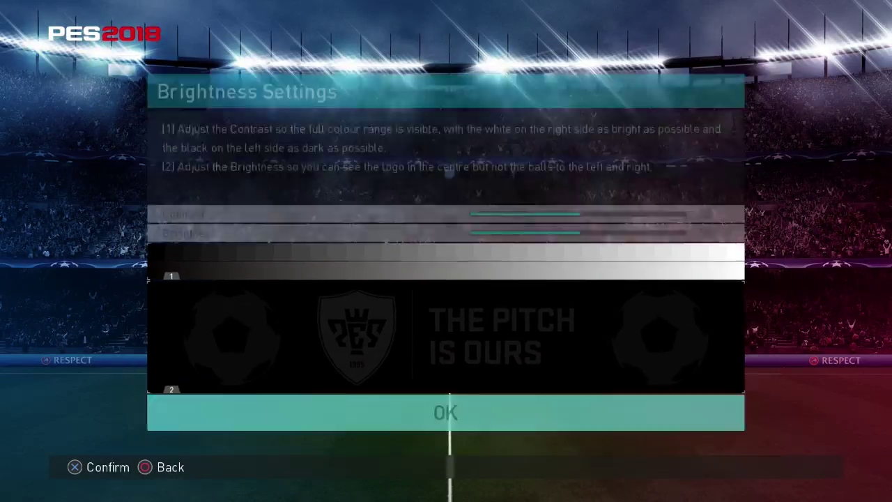
{"action": "key", "text": "Return"}
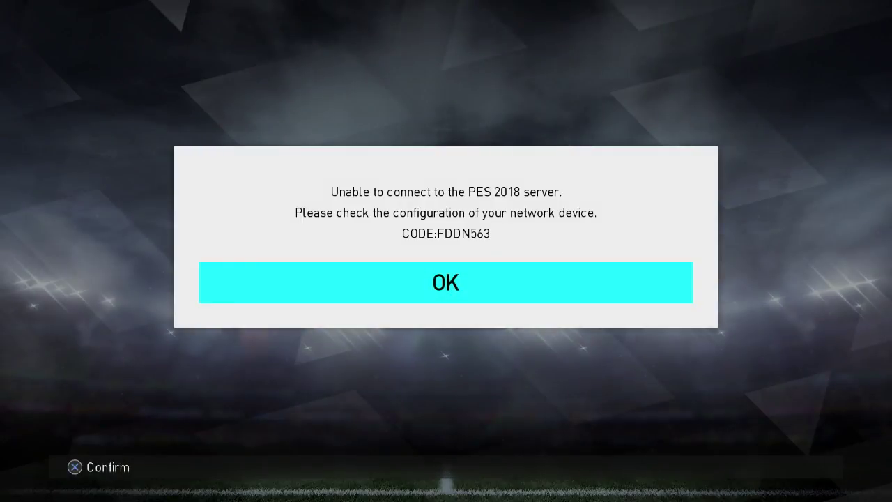
Step: Dismiss the server error and open APPLY LIVE UPDATE in the EXTRAS tab
{"action": "key", "text": "Return"}
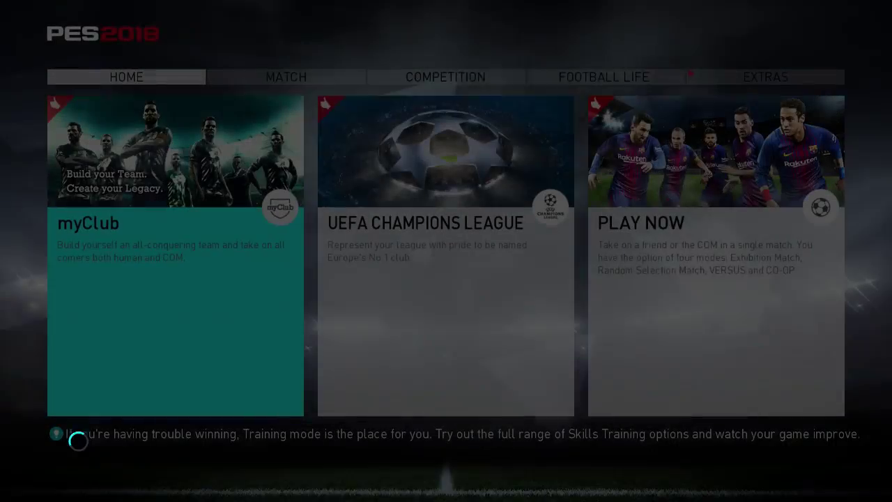
{"action": "key", "text": "Return"}
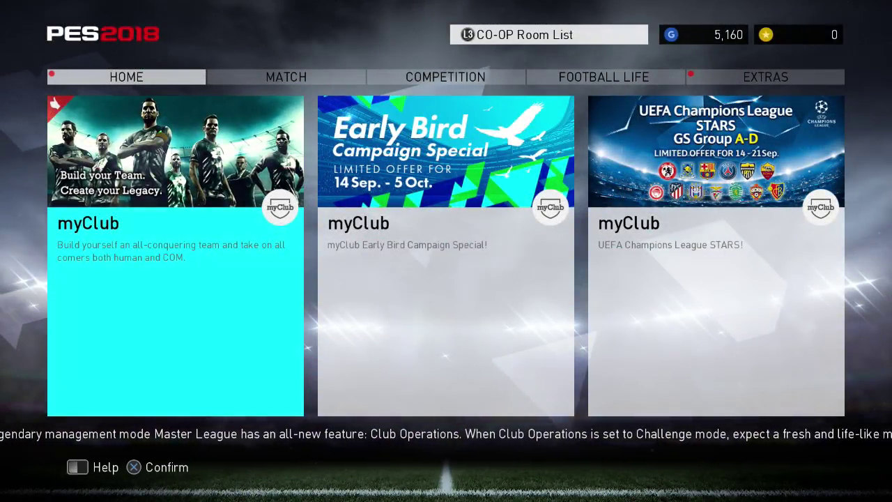
{"action": "key", "text": "Page_Up"}
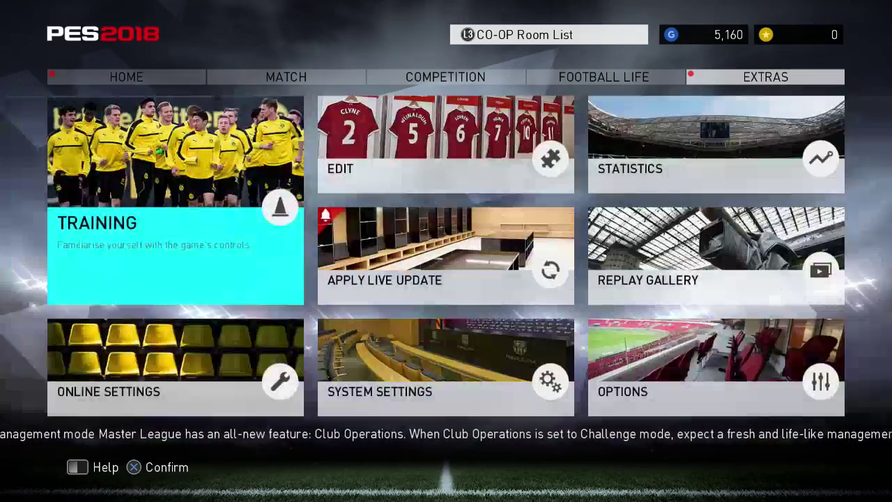
{"action": "key", "text": "Right"}
{"action": "key", "text": "Down"}
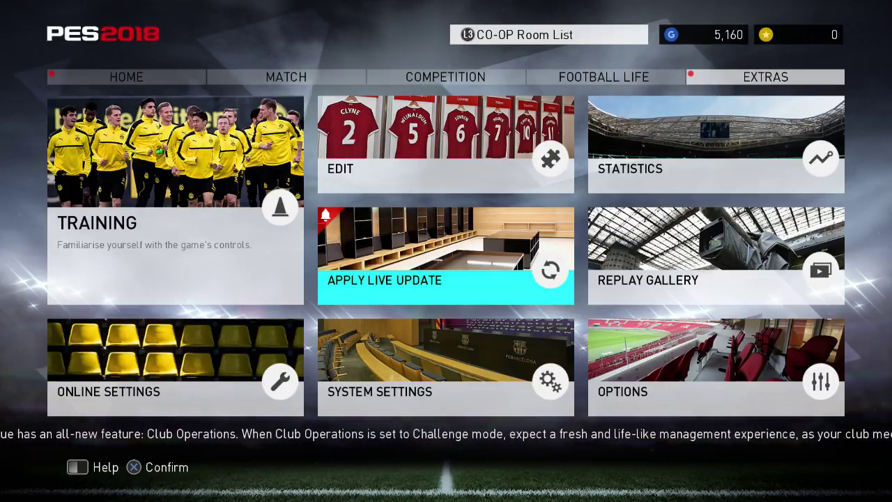
{"action": "key", "text": "Return"}
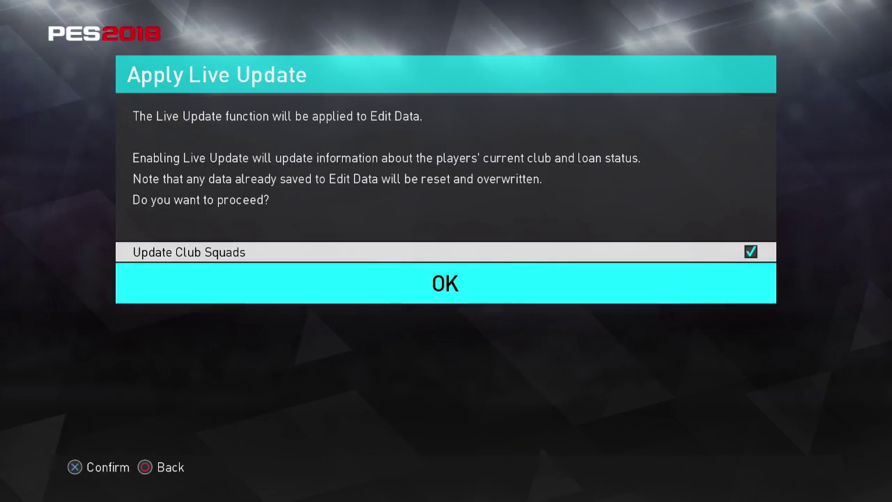
Step: Apply the Live Update, creating new Edit Data
{"action": "key", "text": "Return"}
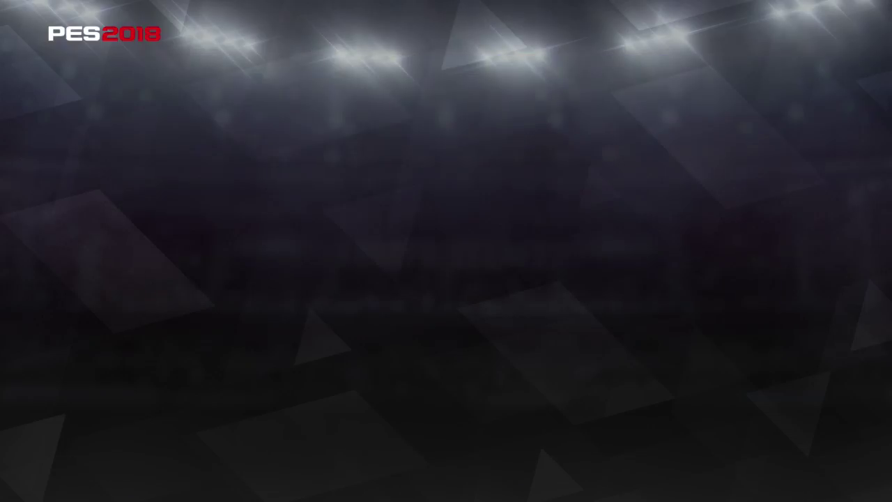
{"action": "key", "text": "Right"}
{"action": "key", "text": "Return"}
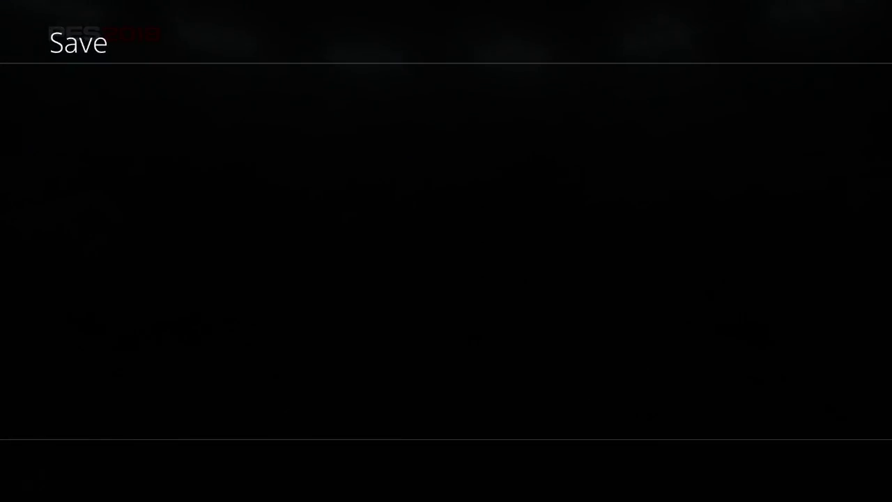
{"action": "key", "text": "Return"}
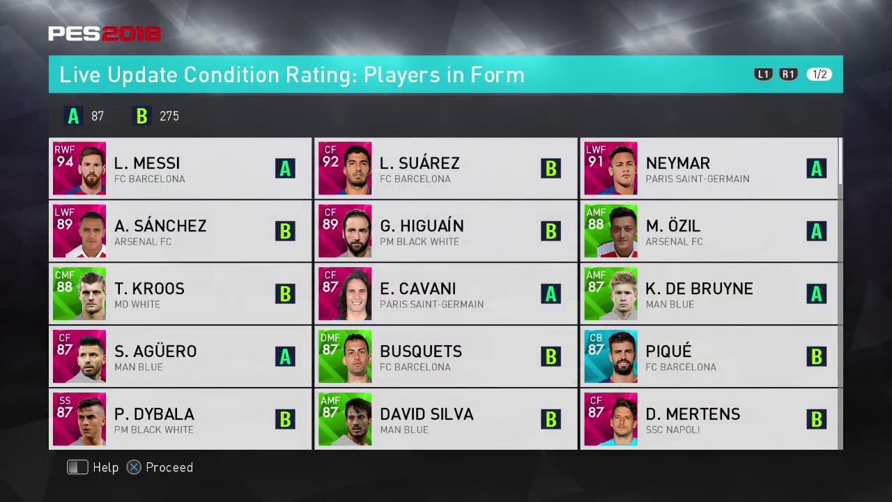
Step: Proceed past Players in Form and overwrite the saved Edit Data
{"action": "key", "text": "Return"}
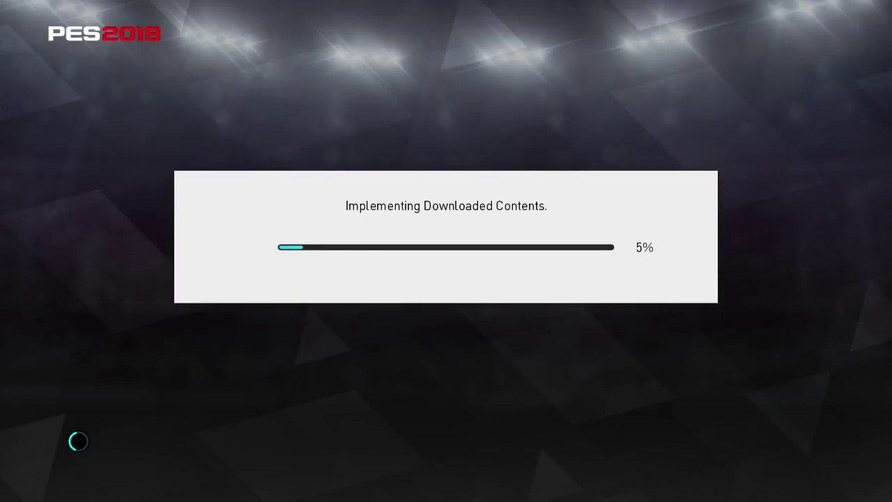
{"action": "key", "text": "Right"}
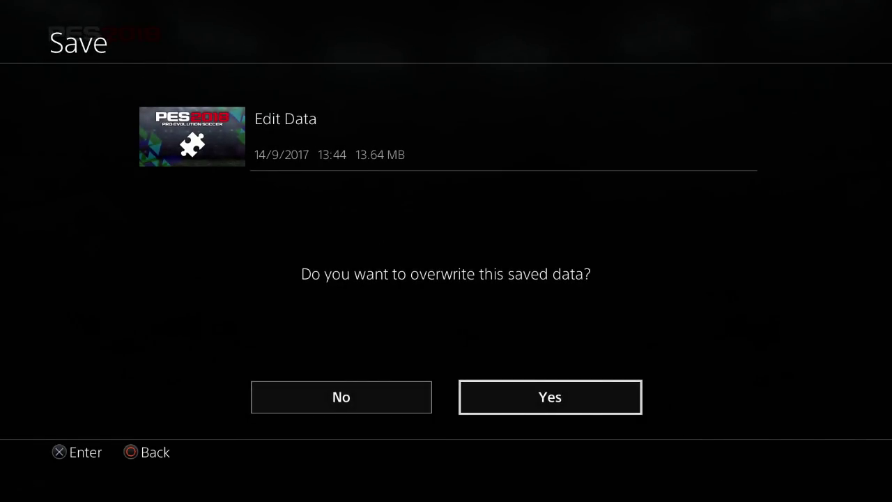
{"action": "key", "text": "Return"}
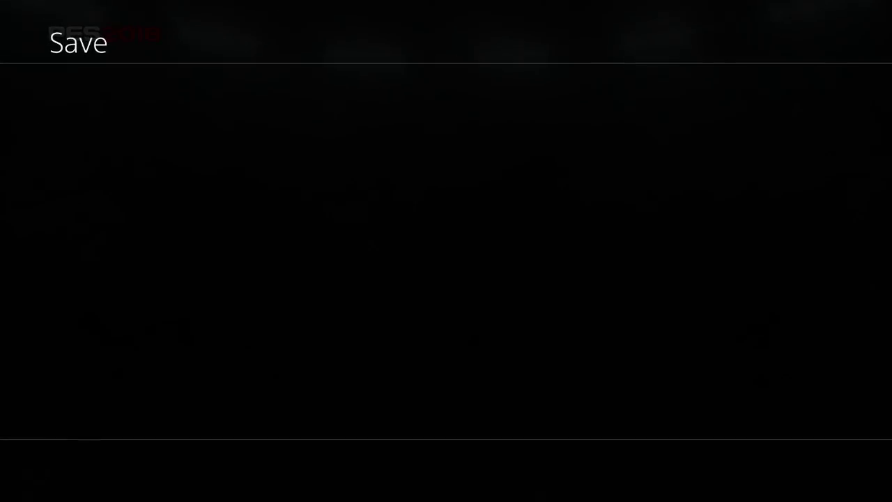
{"action": "key", "text": "Return"}
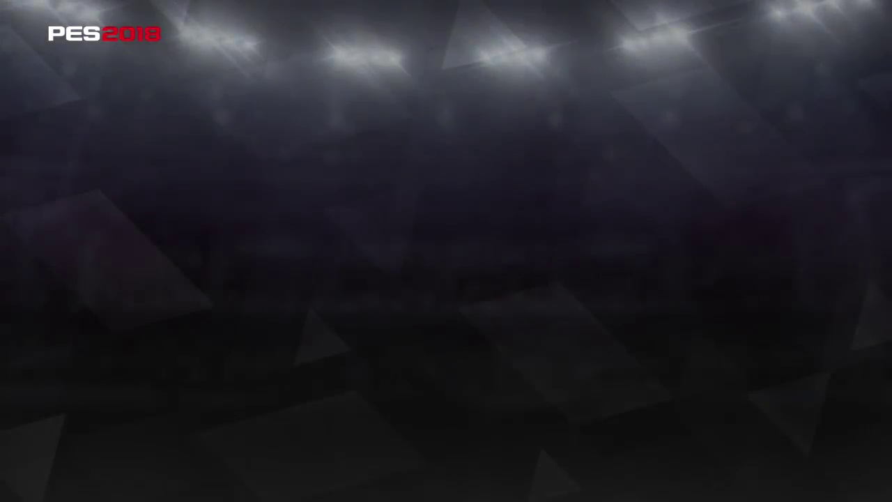
Step: Acknowledge the applied Live Update and open the EDIT menu from Extras
{"action": "key", "text": "Return"}
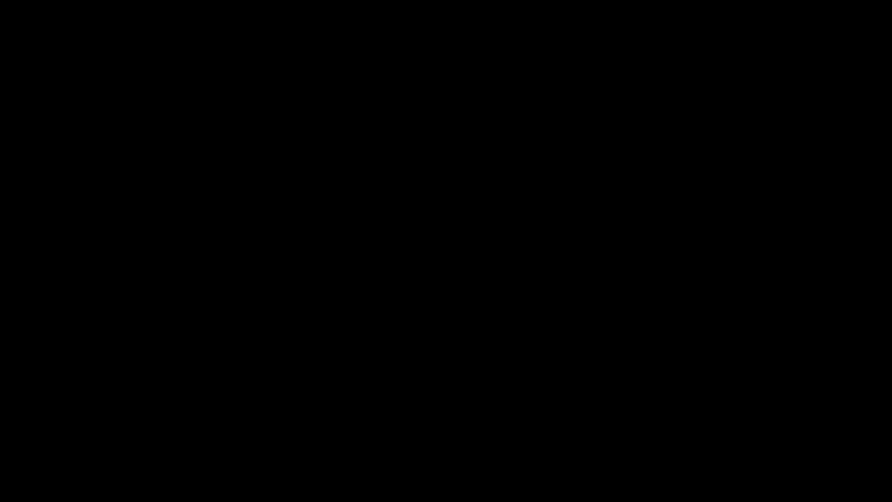
{"action": "key", "text": "Up"}
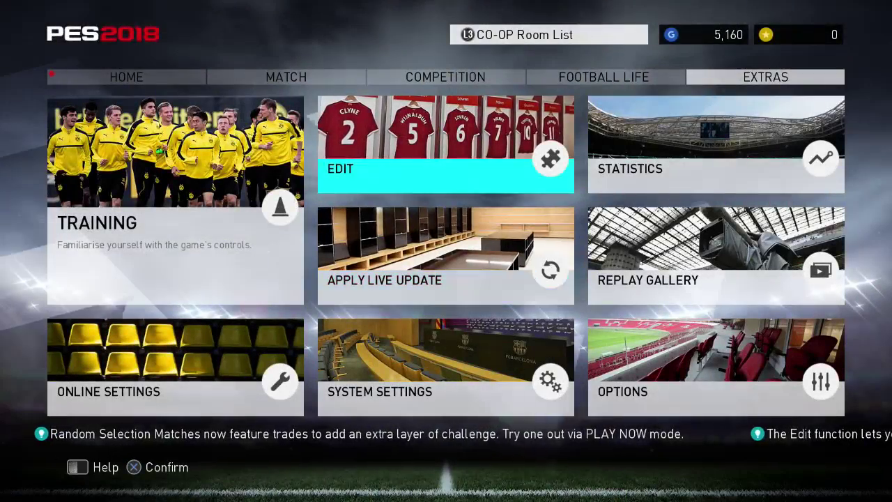
{"action": "key", "text": "Down"}
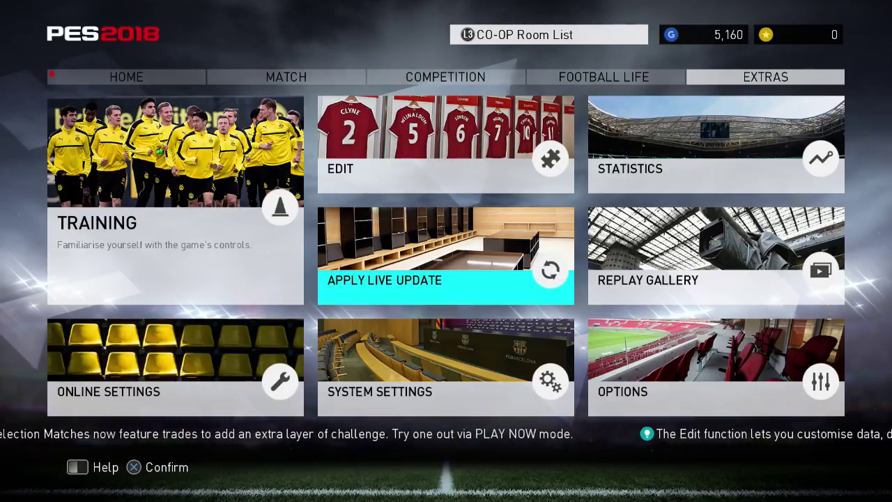
{"action": "key", "text": "Up"}
{"action": "key", "text": "Return"}
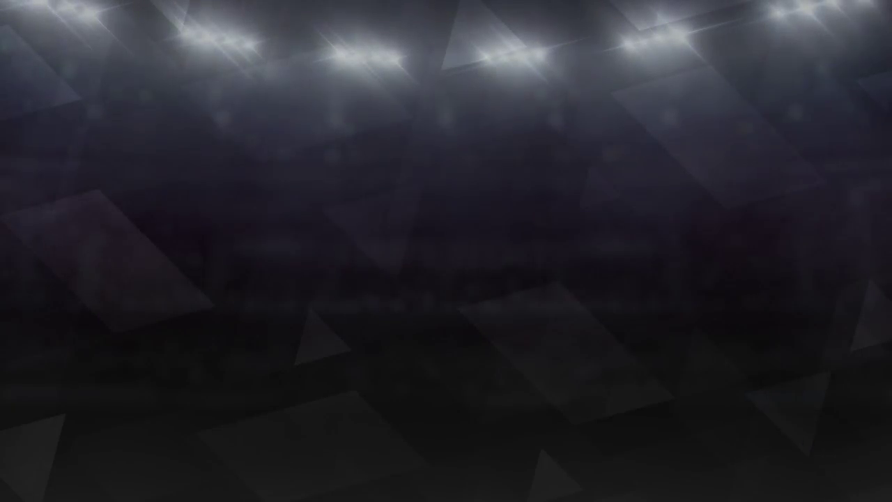
{"action": "key", "text": "Down"}
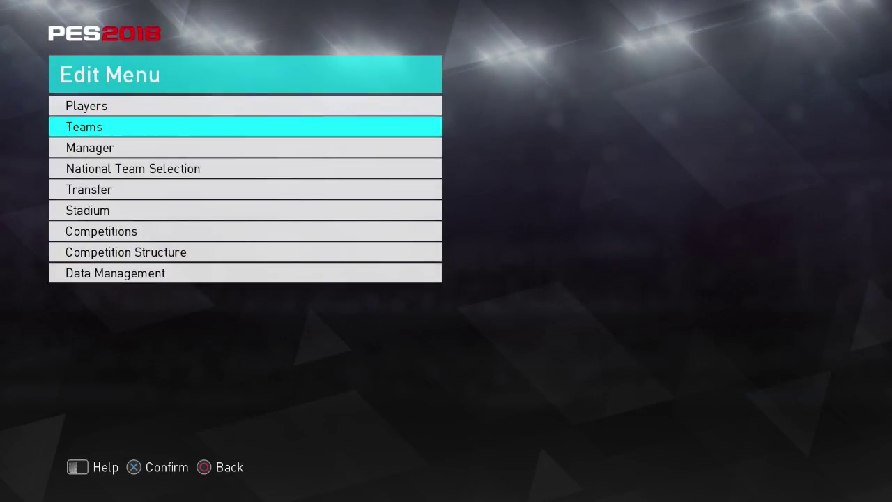
Step: Browse English League squads such as London FC, Man Red, Man Blue and South Norwood
{"action": "key", "text": "Return"}
{"action": "key", "text": "Down"}
{"action": "key", "text": "Down"}
{"action": "key", "text": "Down"}
{"action": "key", "text": "Down"}
{"action": "key", "text": "Down"}
{"action": "key", "text": "Down"}
{"action": "key", "text": "Down"}
{"action": "key", "text": "Down"}
{"action": "key", "text": "Down"}
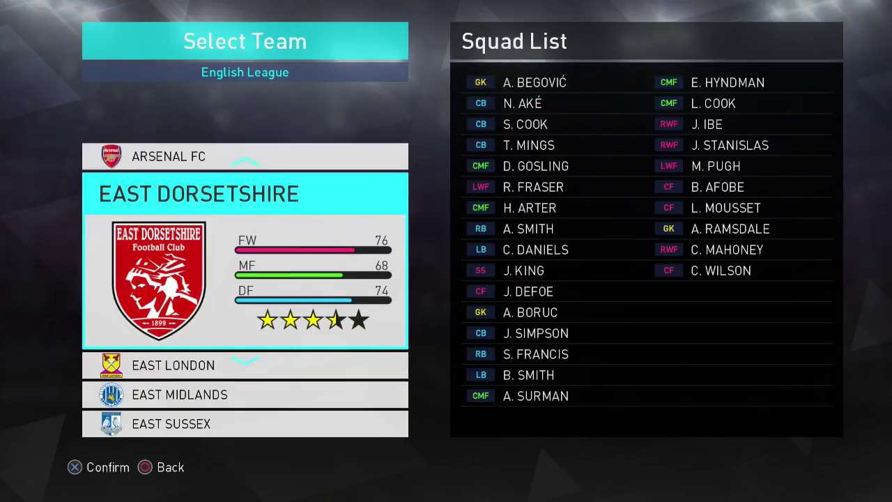
{"action": "key", "text": "Down"}
{"action": "key", "text": "Down"}
{"action": "key", "text": "Up"}
{"action": "key", "text": "Down"}
{"action": "key", "text": "Down"}
{"action": "key", "text": "Down"}
{"action": "key", "text": "Down"}
{"action": "key", "text": "Down"}
{"action": "key", "text": "Down"}
{"action": "key", "text": "Down"}
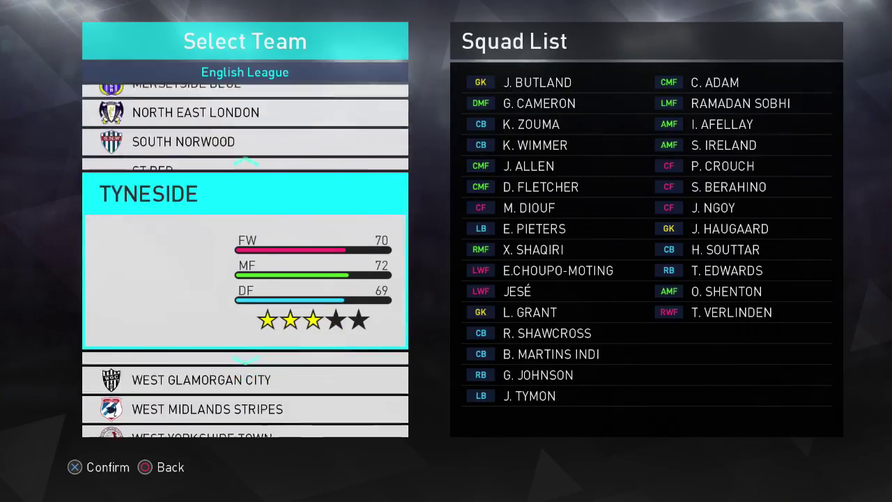
{"action": "key", "text": "Up"}
{"action": "key", "text": "Up"}
{"action": "key", "text": "Up"}
{"action": "key", "text": "Up"}
{"action": "key", "text": "Up"}
{"action": "key", "text": "Up"}
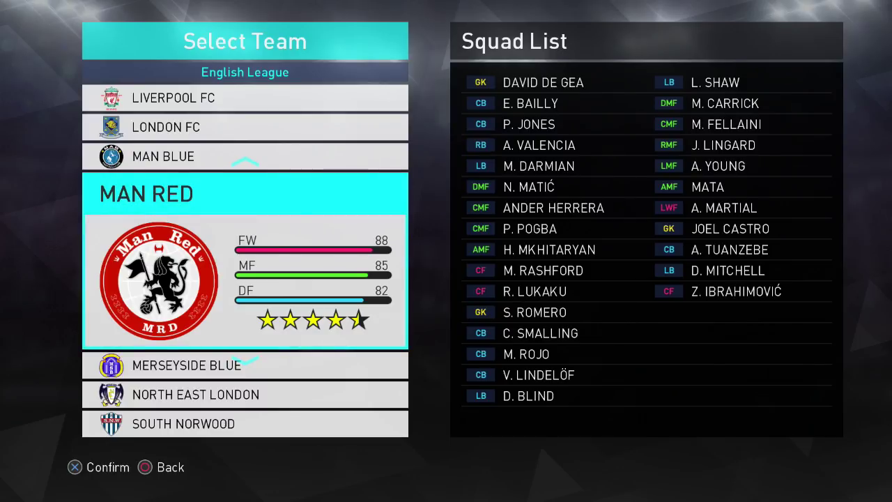
Step: Check the Ligue 1 Conforama team list from the league list
{"action": "key", "text": "Escape"}
{"action": "key", "text": "Down"}
{"action": "key", "text": "Down"}
{"action": "key", "text": "Down"}
{"action": "key", "text": "Down"}
{"action": "key", "text": "Down"}
{"action": "key", "text": "Up"}
{"action": "key", "text": "Up"}
{"action": "key", "text": "Up"}
{"action": "key", "text": "Return"}
{"action": "key", "text": "Down"}
{"action": "key", "text": "Down"}
{"action": "key", "text": "Down"}
{"action": "key", "text": "Down"}
{"action": "key", "text": "Down"}
{"action": "key", "text": "Down"}
{"action": "key", "text": "Down"}
{"action": "key", "text": "Down"}
{"action": "key", "text": "Down"}
{"action": "key", "text": "Down"}
{"action": "key", "text": "Down"}
{"action": "key", "text": "Down"}
{"action": "key", "text": "Down"}
{"action": "key", "text": "Down"}
{"action": "key", "text": "Down"}
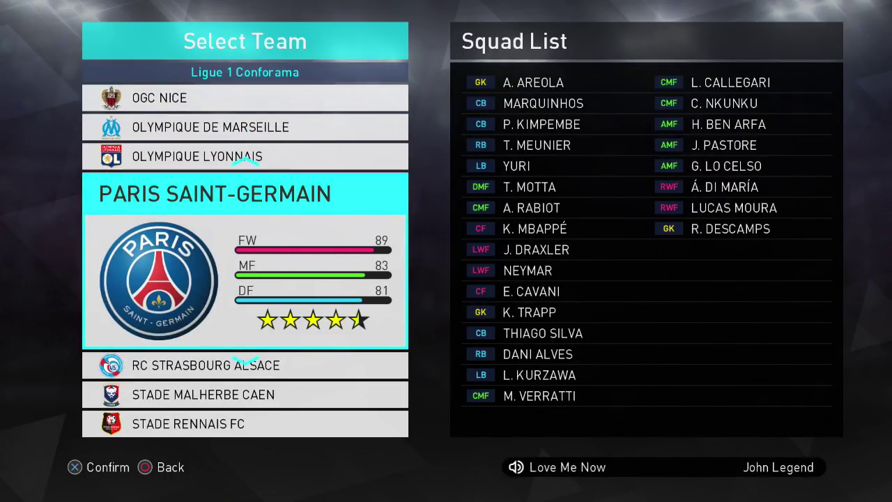
{"action": "key", "text": "Escape"}
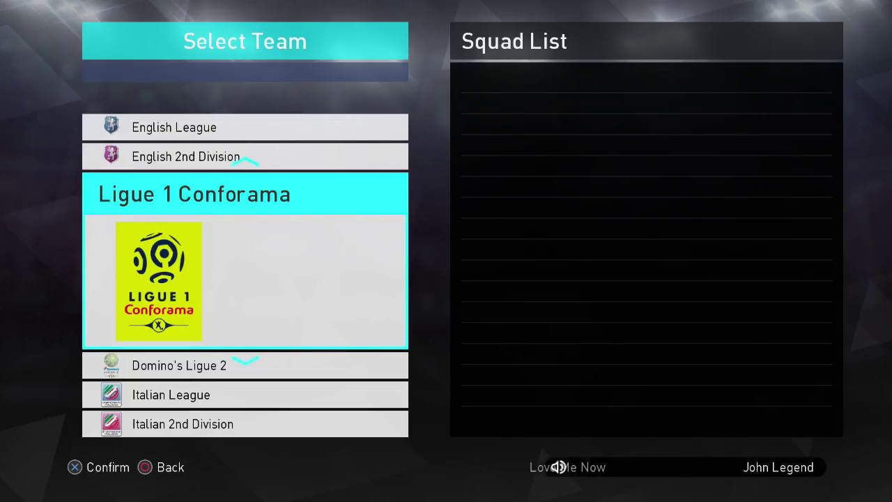
Step: Return to the Edit menu and open Competition Structure
{"action": "key", "text": "Escape"}
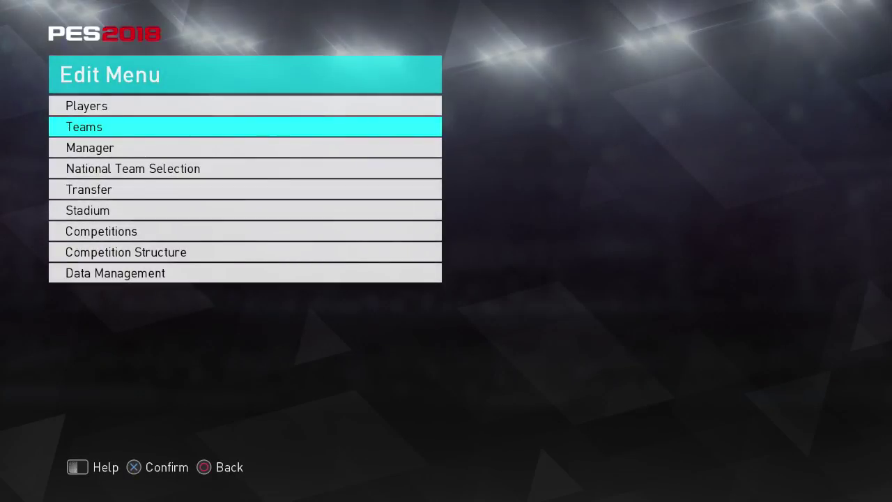
{"action": "key", "text": "Up"}
{"action": "key", "text": "Up"}
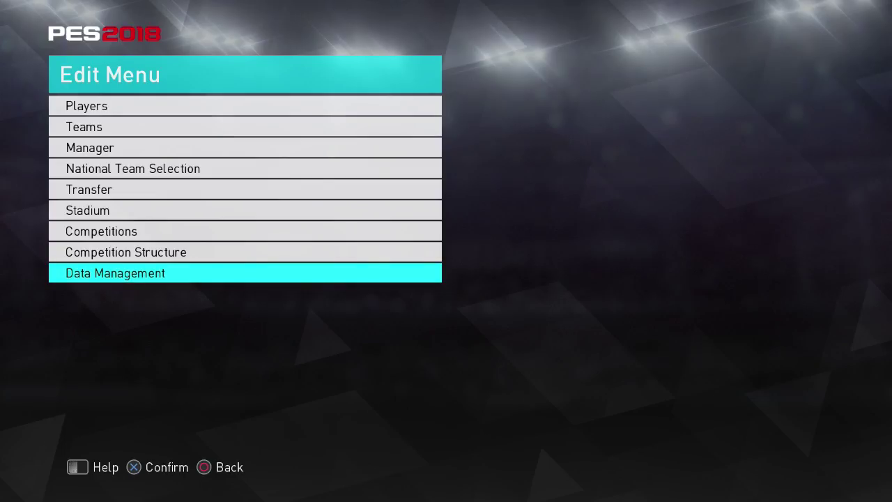
{"action": "key", "text": "Up"}
{"action": "key", "text": "Down"}
{"action": "key", "text": "Up"}
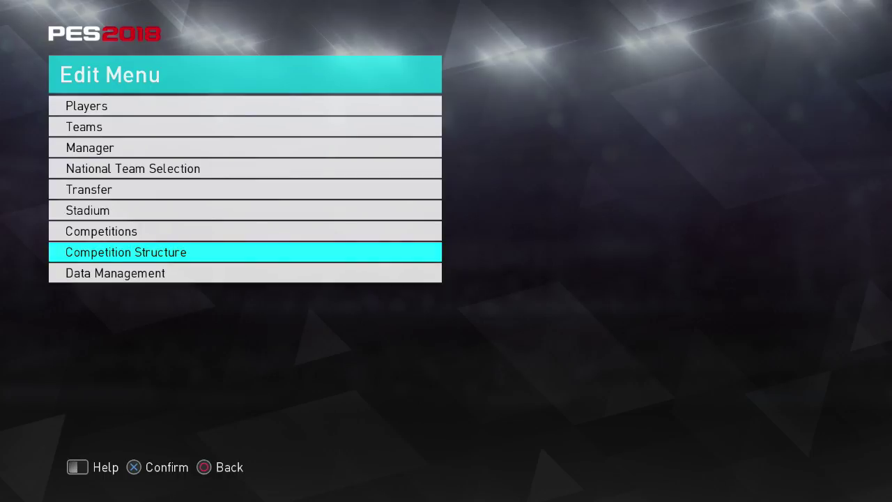
{"action": "key", "text": "Return"}
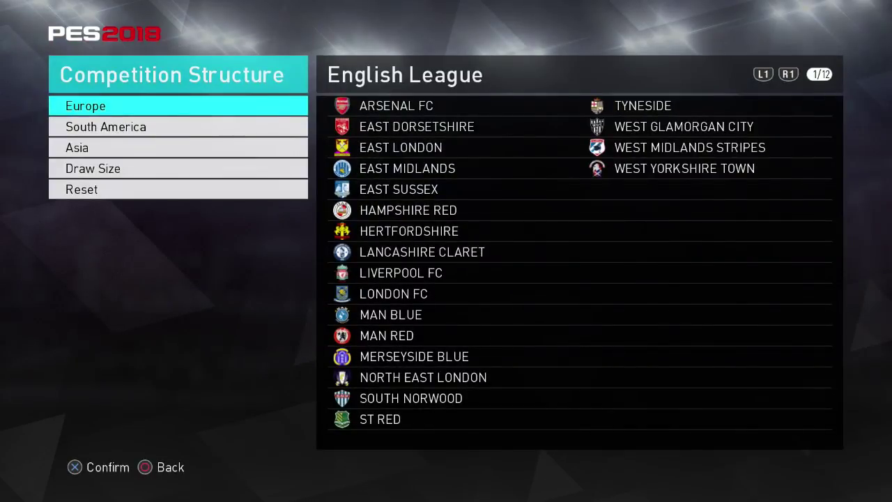
Step: Review the Draw Size settings (18, 20, 20) and the European league team lists unchanged
{"action": "key", "text": "Down"}
{"action": "key", "text": "Down"}
{"action": "key", "text": "Down"}
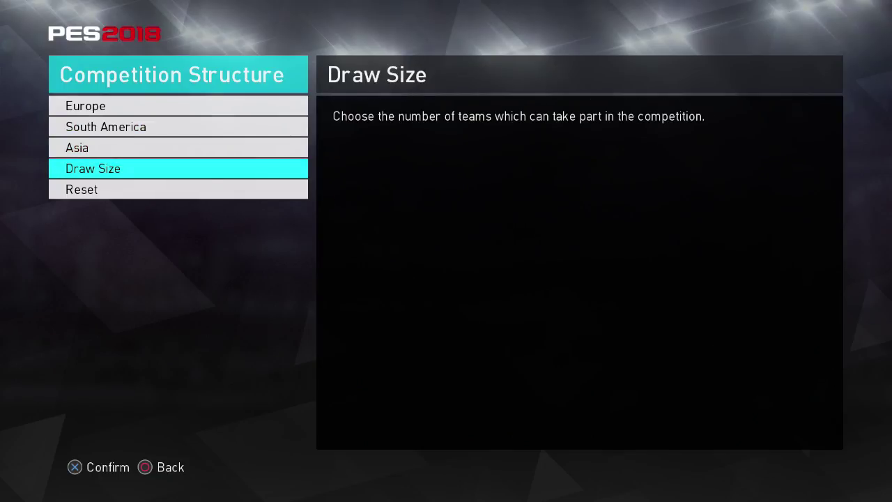
{"action": "key", "text": "Return"}
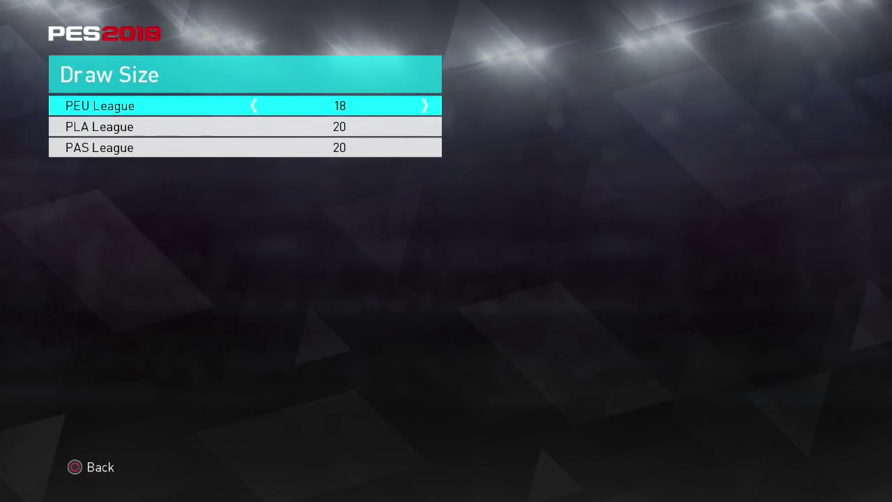
{"action": "key", "text": "Escape"}
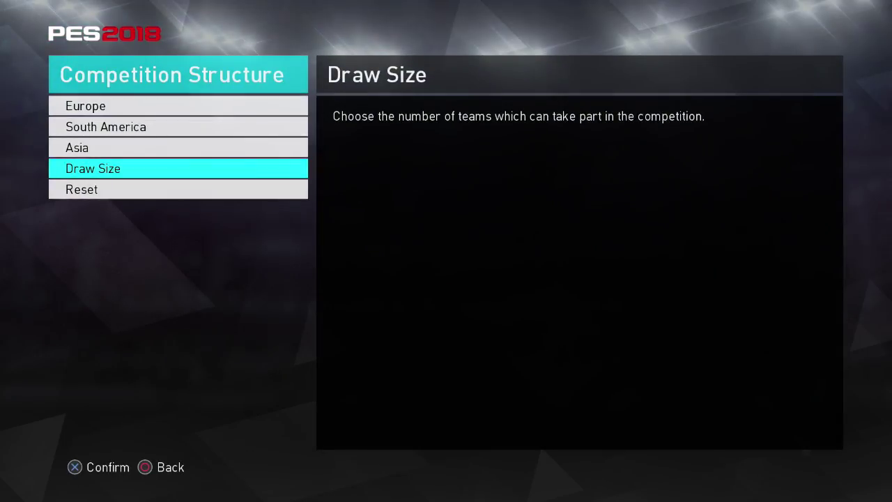
{"action": "key", "text": "Up"}
{"action": "key", "text": "Up"}
{"action": "key", "text": "Up"}
{"action": "key", "text": "Page_Down"}
{"action": "key", "text": "Page_Down"}
{"action": "key", "text": "Page_Down"}
{"action": "key", "text": "Page_Down"}
{"action": "key", "text": "Page_Down"}
{"action": "key", "text": "Page_Down"}
{"action": "key", "text": "Page_Down"}
{"action": "key", "text": "Page_Down"}
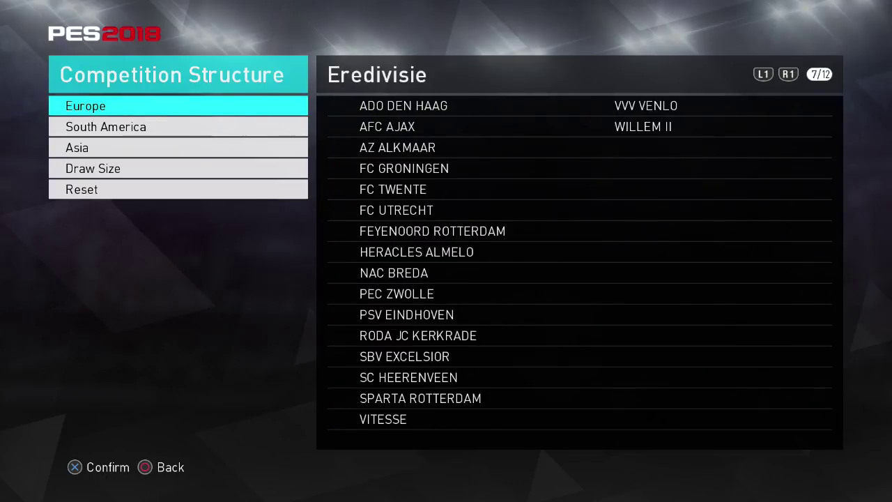
Step: Return to the Edit menu and open Data Management
{"action": "key", "text": "Escape"}
{"action": "key", "text": "Down"}
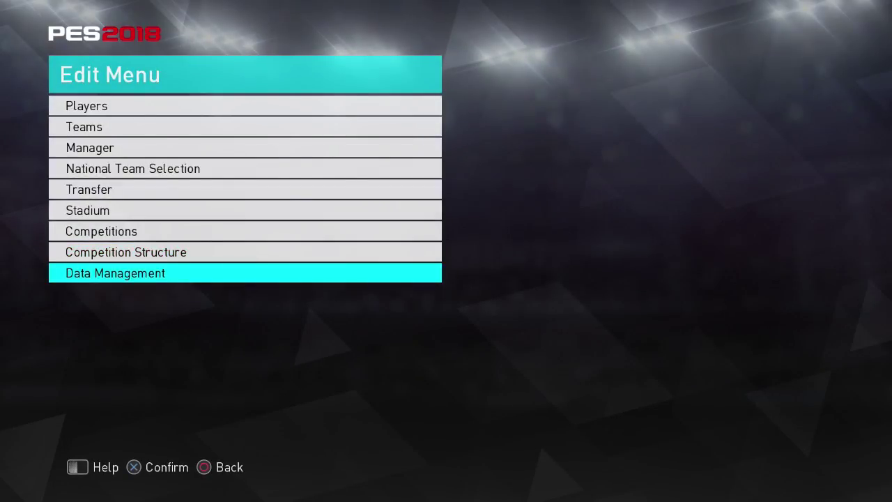
{"action": "key", "text": "Return"}
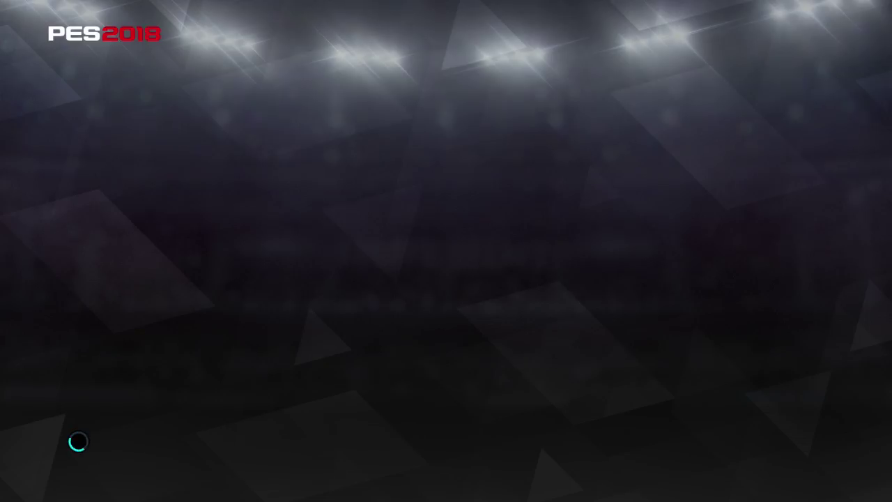
Step: Accept the Import/Export precautions and choose Import Competition from the USB WEPES folder
{"action": "key", "text": "Down"}
{"action": "key", "text": "Down"}
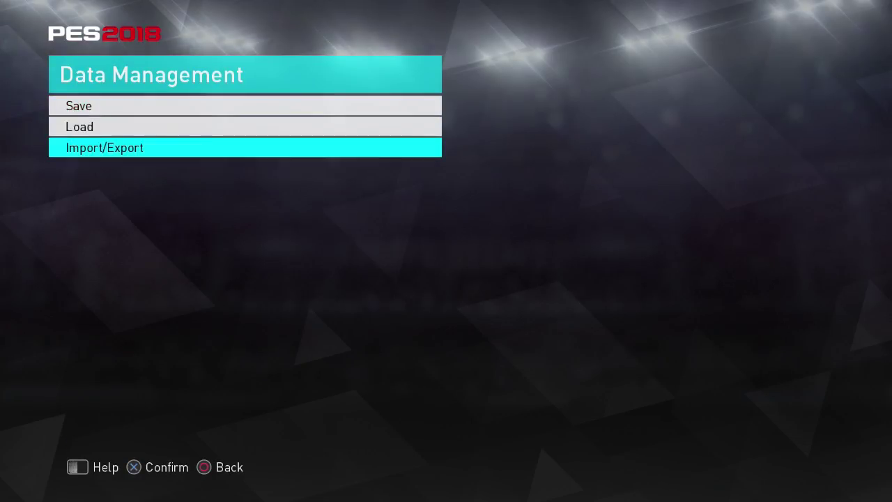
{"action": "key", "text": "Return"}
{"action": "key", "text": "Right"}
{"action": "key", "text": "Return"}
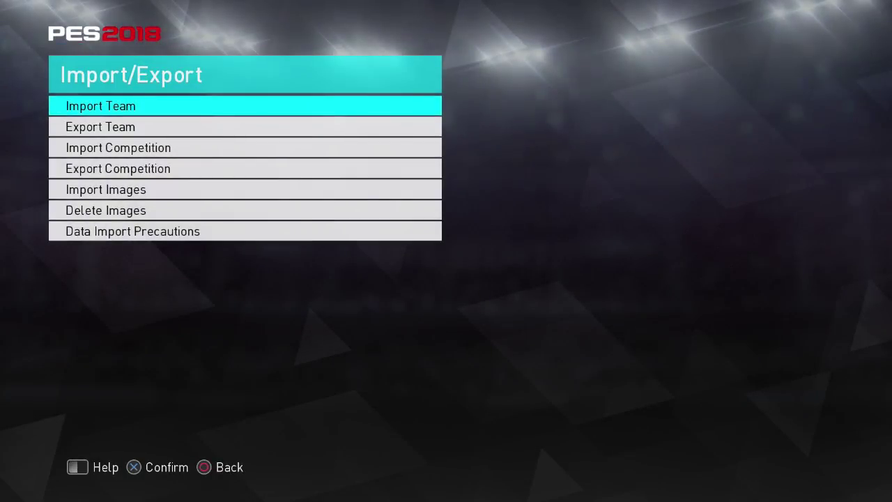
{"action": "key", "text": "Up"}
{"action": "key", "text": "Up"}
{"action": "key", "text": "Up"}
{"action": "key", "text": "Up"}
{"action": "key", "text": "Up"}
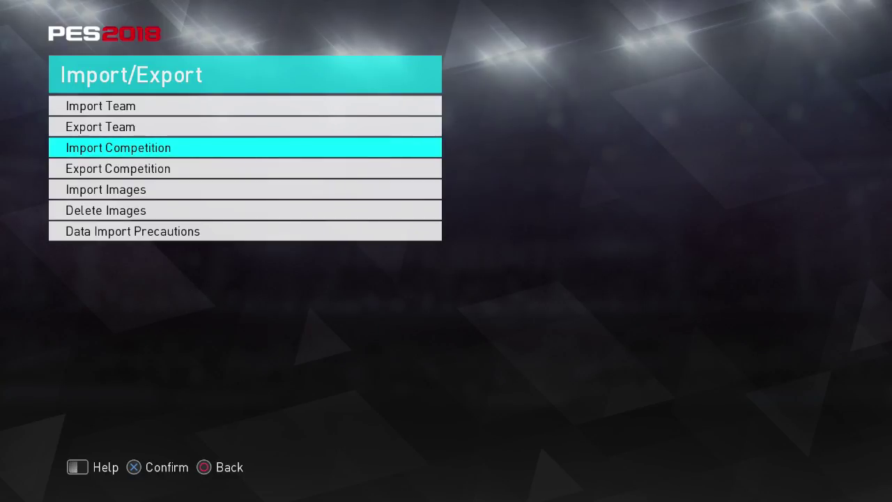
{"action": "key", "text": "Return"}
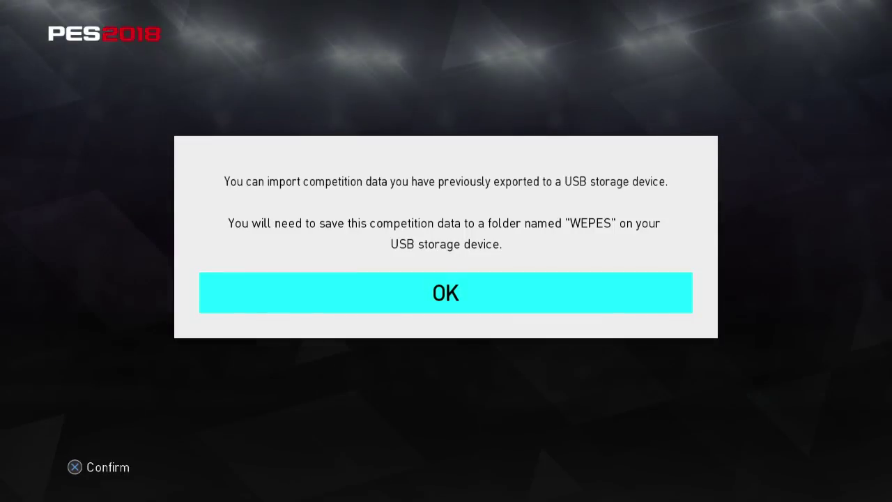
Step: Choose the Disk 2.0 USB drive and tick every .ced competition file for import
{"action": "key", "text": "Return"}
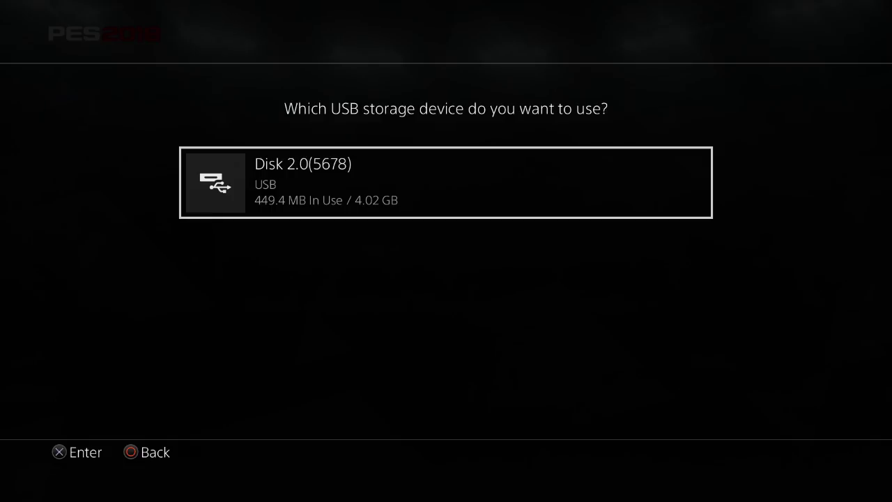
{"action": "key", "text": "Return"}
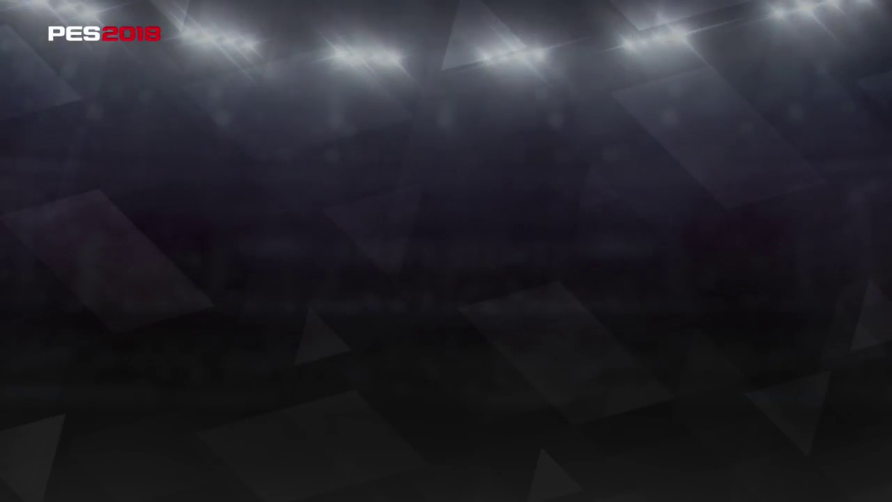
{"action": "key", "text": "Down"}
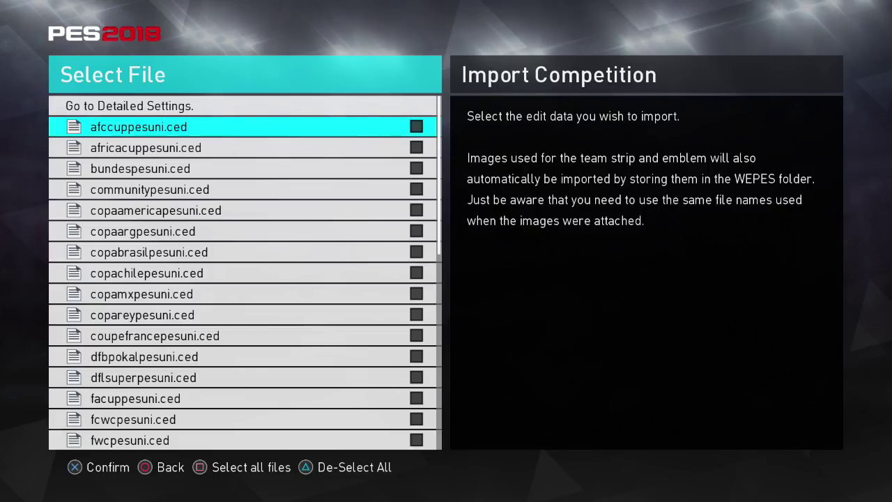
{"action": "key", "text": "Down"}
{"action": "key", "text": "Down"}
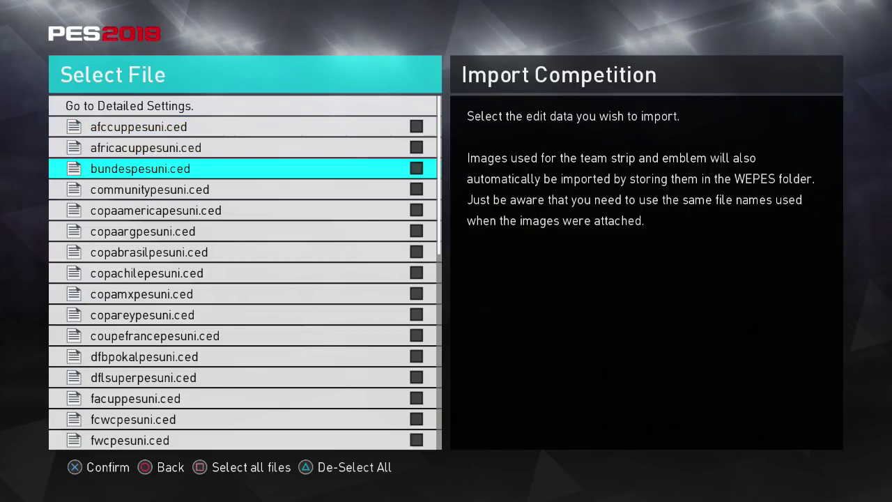
{"action": "key", "text": "Up"}
{"action": "key", "text": "Up"}
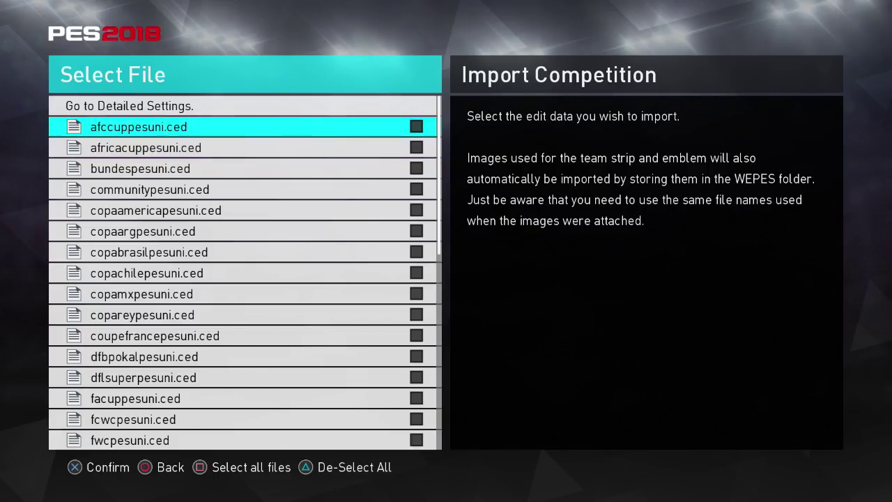
{"action": "key", "text": "Up"}
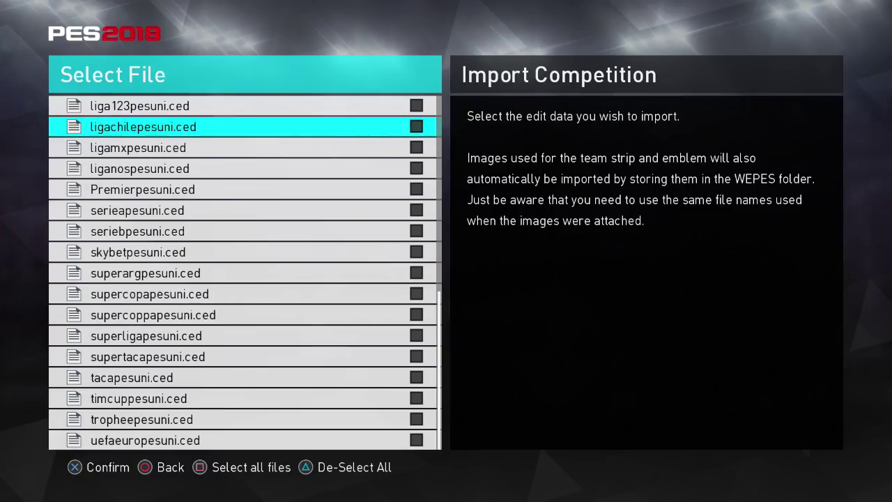
{"action": "key", "text": "Page_Up"}
{"action": "key", "text": "Page_Up"}
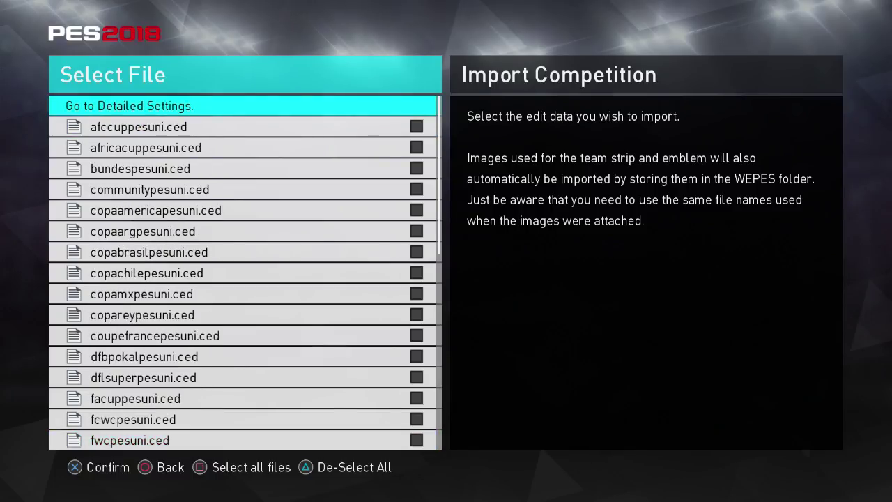
{"action": "key", "text": "s"}
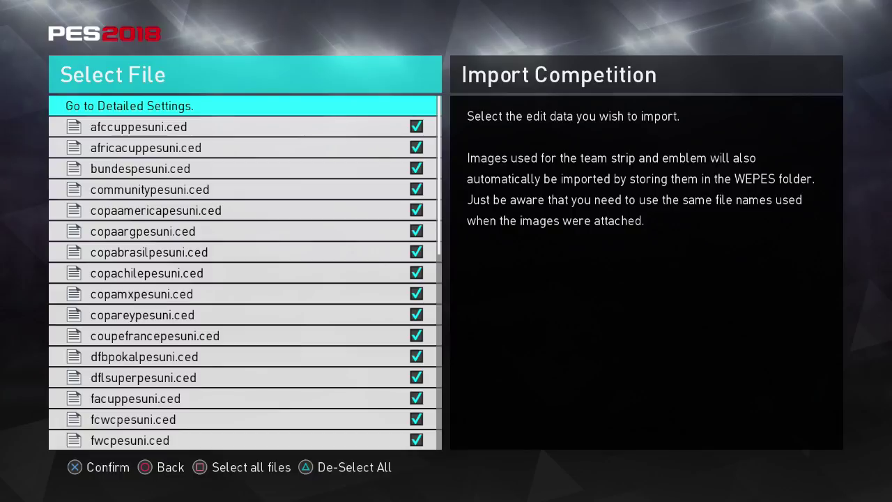
{"action": "key", "text": "Return"}
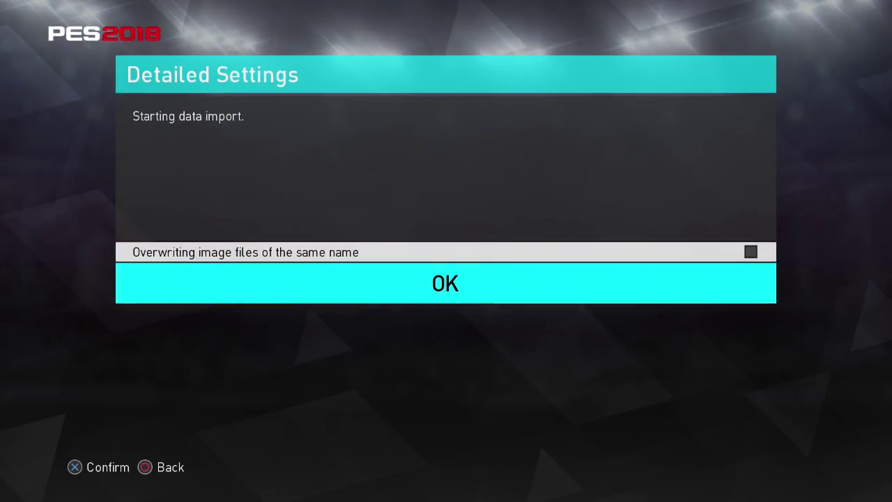
Step: Start the competition import and acknowledge the AFC Asian Cup and Copa América notices
{"action": "key", "text": "Return"}
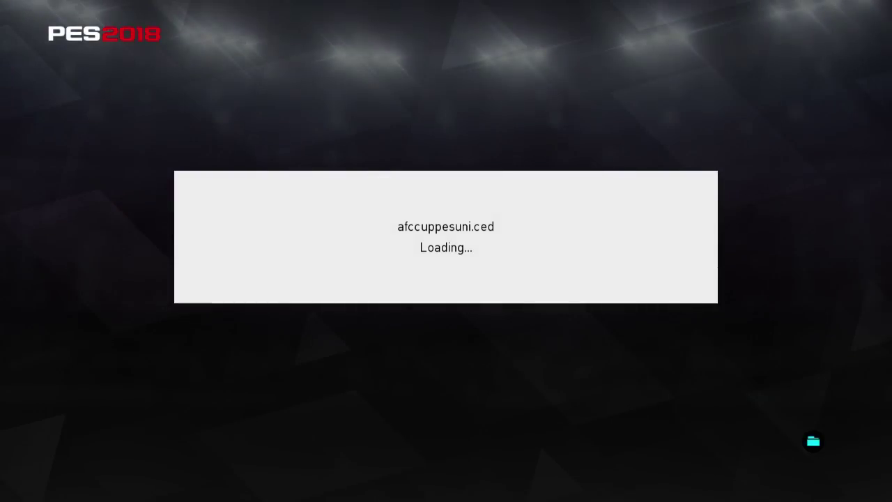
{"action": "key", "text": "Return"}
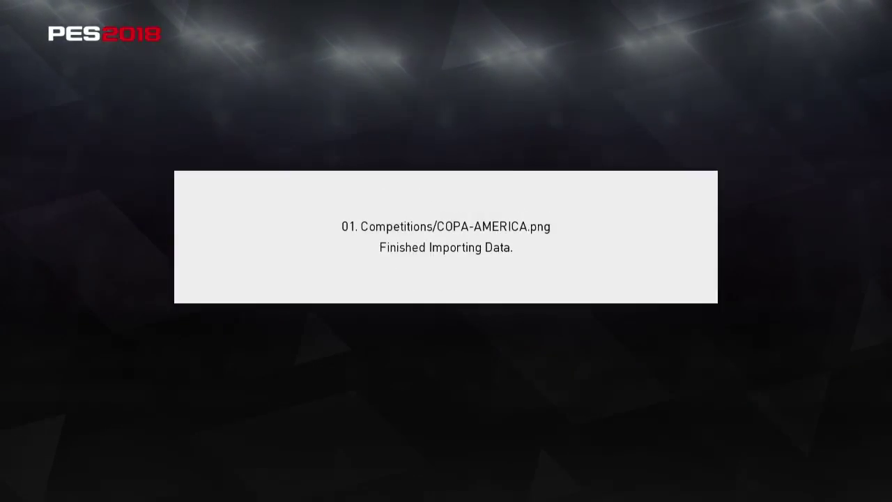
{"action": "key", "text": "Return"}
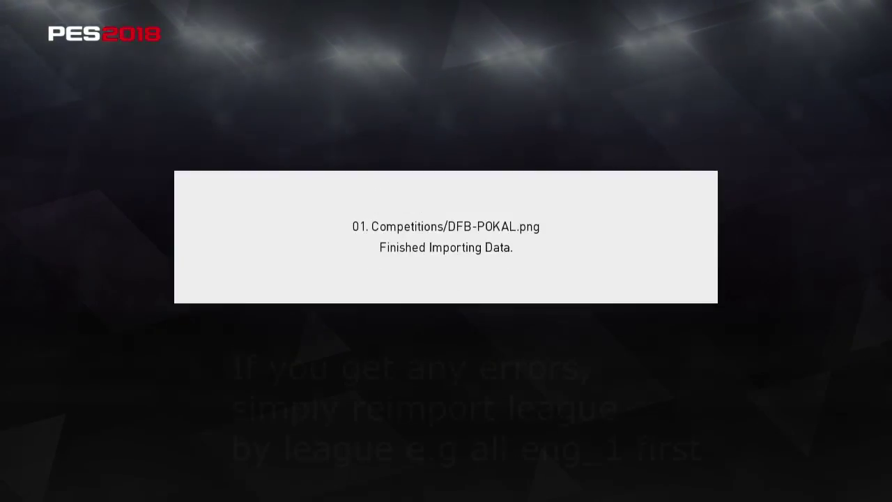
Step: Acknowledge the DFB Pokal, LaLiga, Libertadores and Serie A TIM import notices until finished
{"action": "key", "text": "Return"}
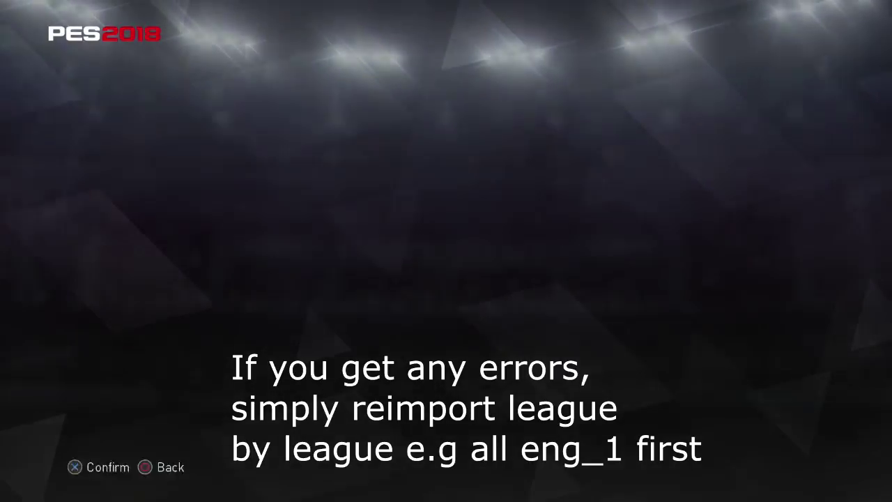
{"action": "key", "text": "Return"}
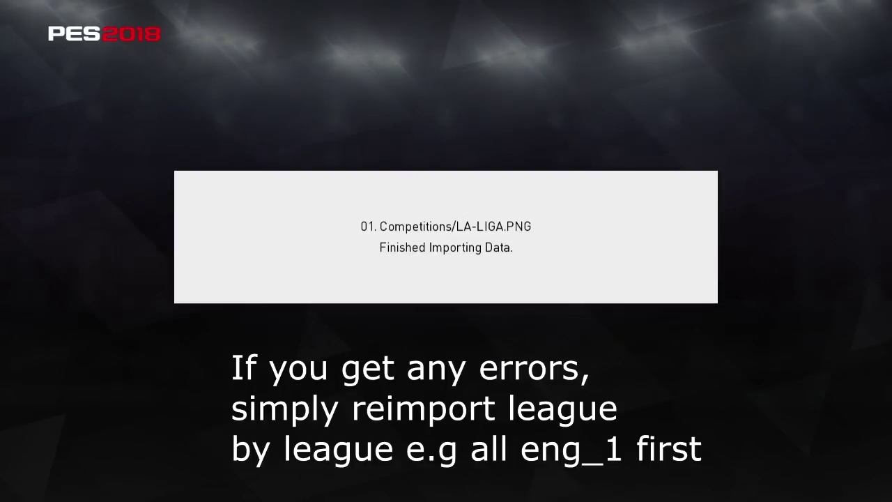
{"action": "key", "text": "Return"}
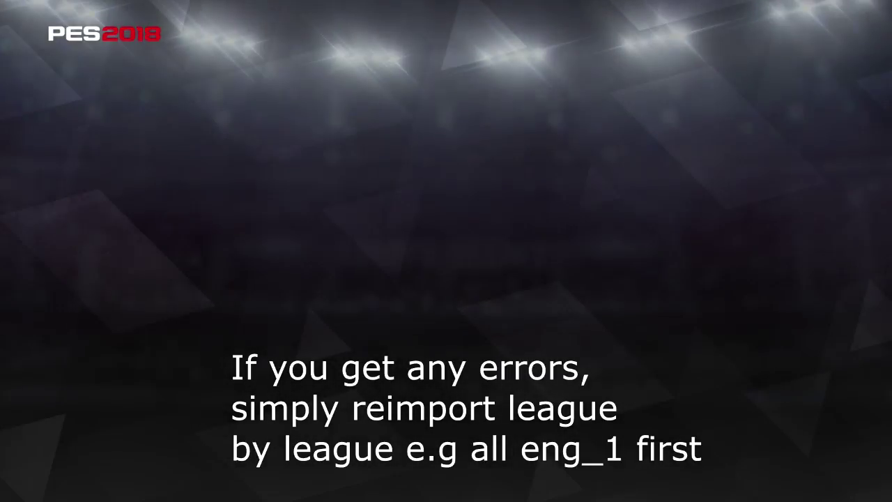
{"action": "key", "text": "Return"}
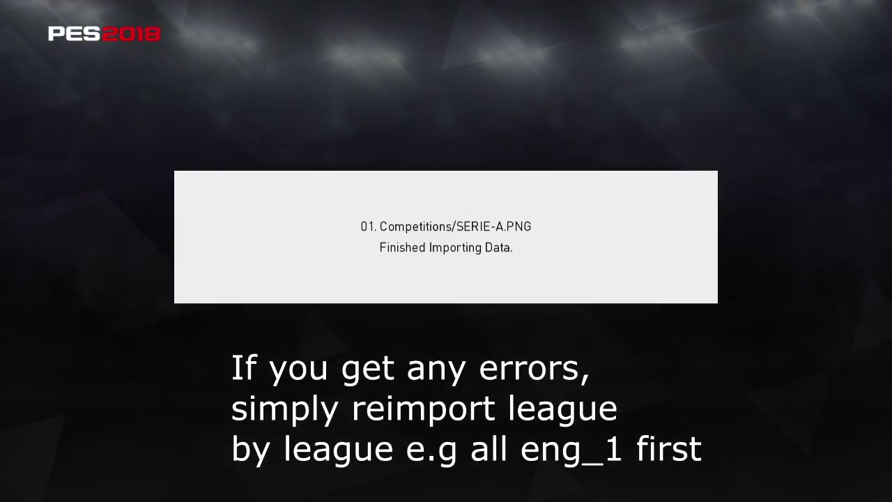
{"action": "key", "text": "Return"}
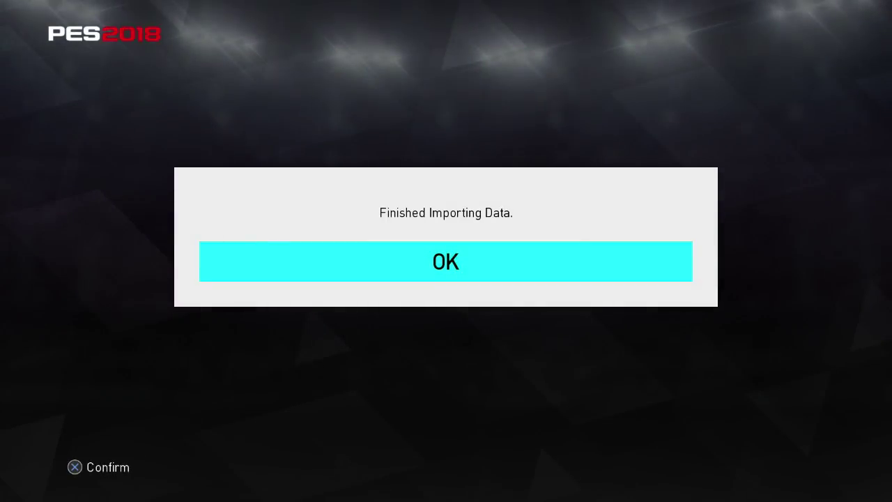
Step: Save the imported competition data, overwriting the existing option file
{"action": "key", "text": "Return"}
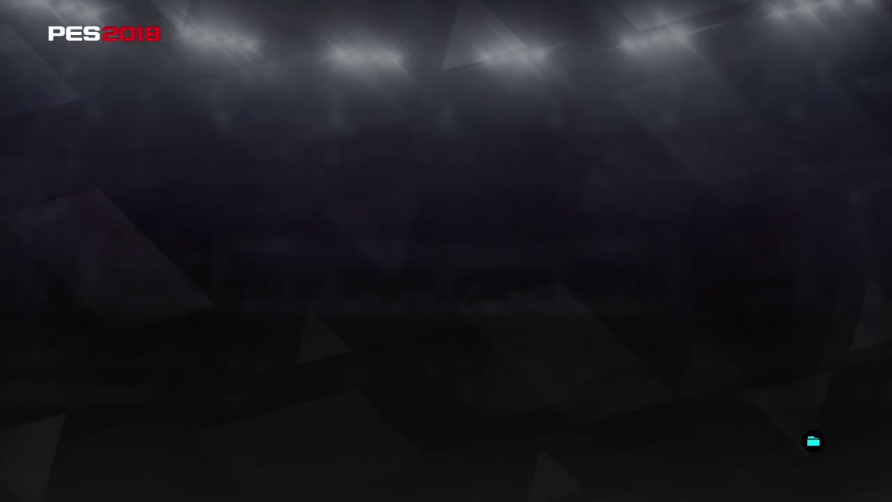
{"action": "key", "text": "Down"}
{"action": "key", "text": "Down"}
{"action": "key", "text": "Down"}
{"action": "key", "text": "Down"}
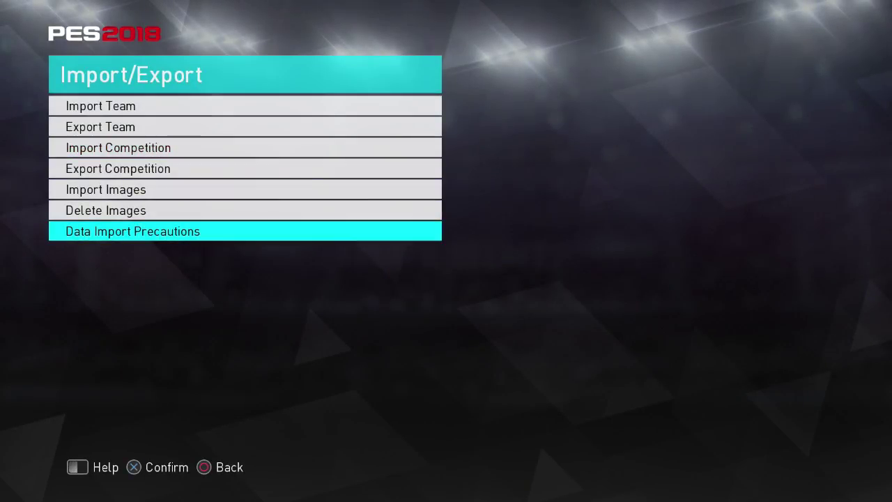
{"action": "key", "text": "Escape"}
{"action": "key", "text": "Down"}
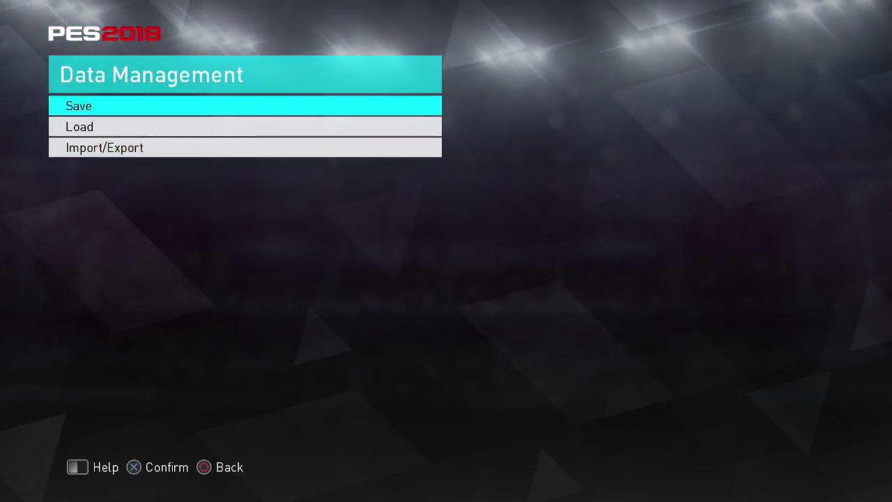
{"action": "key", "text": "Return"}
{"action": "key", "text": "Right"}
{"action": "key", "text": "Return"}
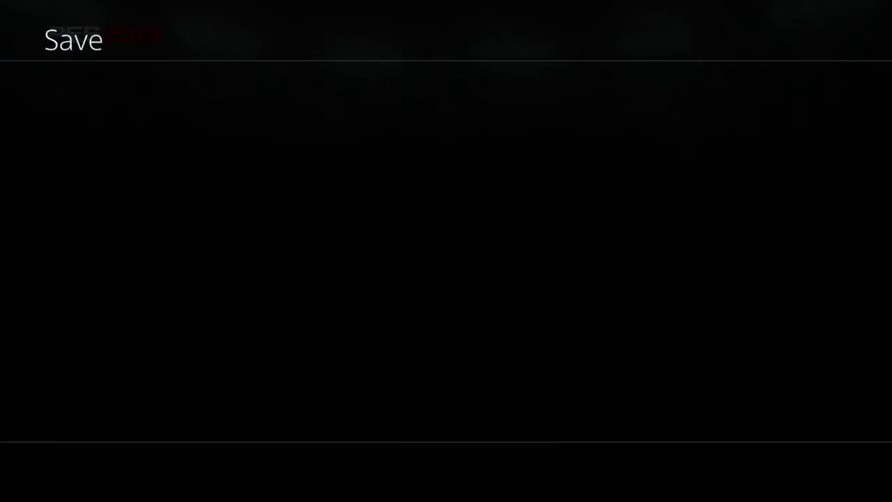
{"action": "key", "text": "Right"}
{"action": "key", "text": "Return"}
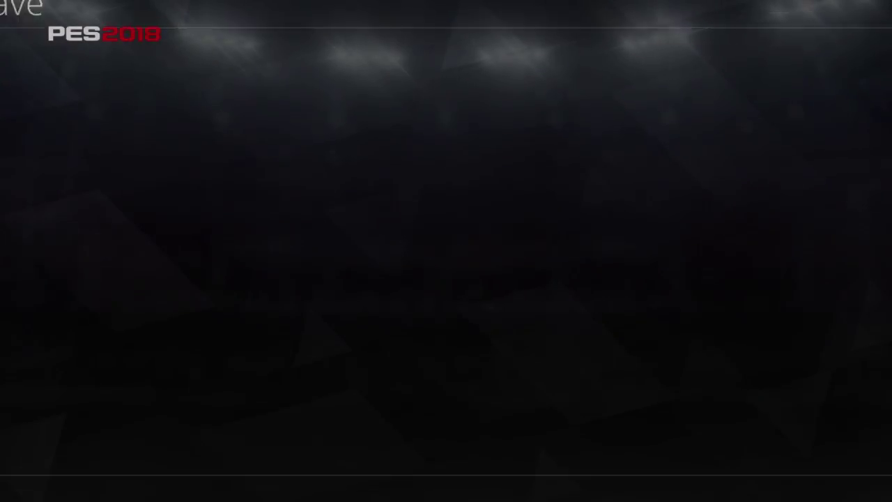
{"action": "key", "text": "Return"}
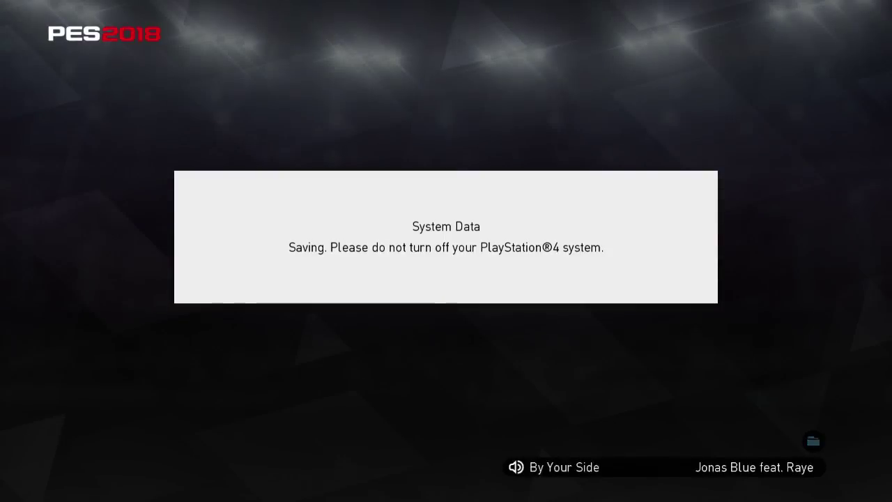
Step: Review the Competition Structure league lists, from Sky Bet Championship through Bundesliga
{"action": "key", "text": "Escape"}
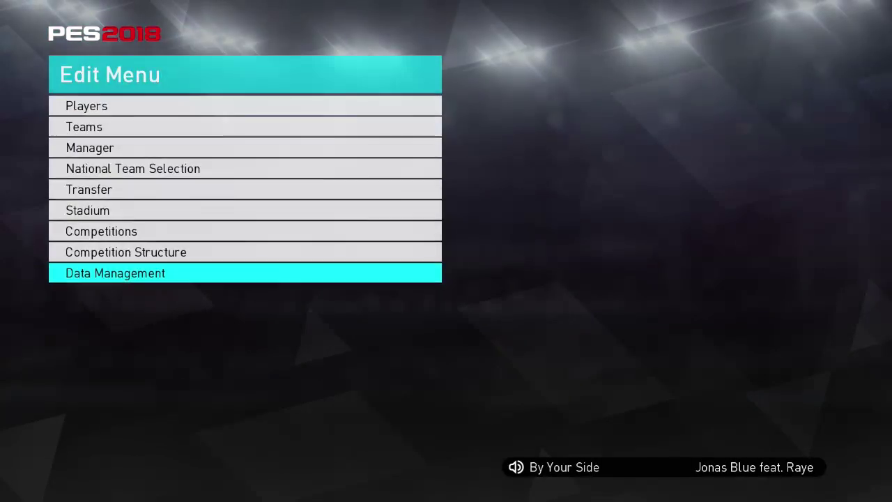
{"action": "key", "text": "Up"}
{"action": "key", "text": "Up"}
{"action": "key", "text": "Down"}
{"action": "key", "text": "Return"}
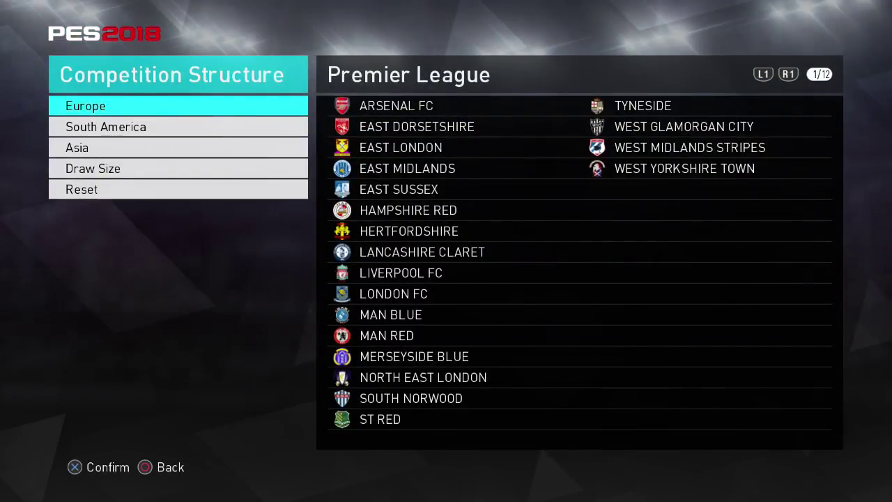
{"action": "key", "text": "Page_Down"}
{"action": "key", "text": "Page_Down"}
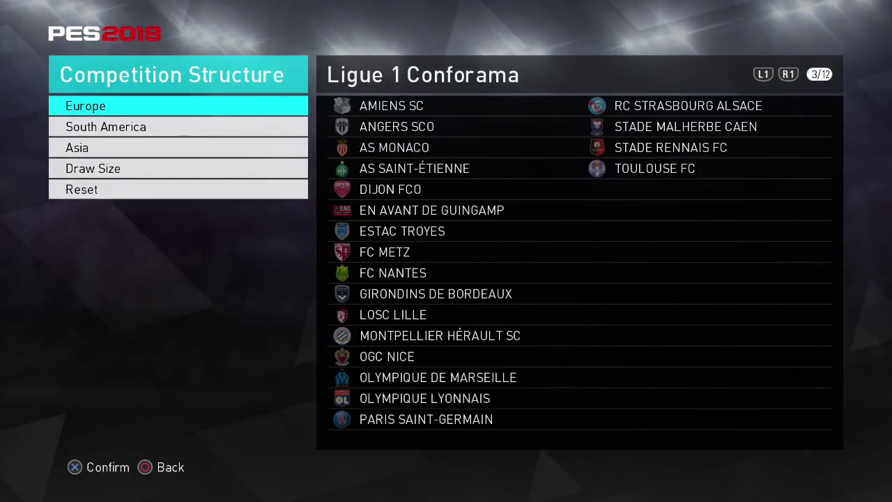
{"action": "key", "text": "Page_Down"}
{"action": "key", "text": "Page_Down"}
{"action": "key", "text": "Page_Down"}
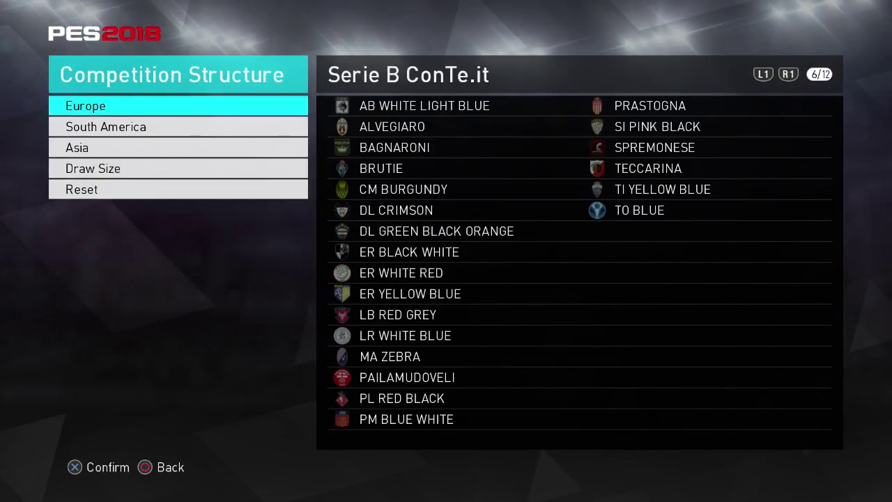
{"action": "key", "text": "Page_Down"}
{"action": "key", "text": "Page_Down"}
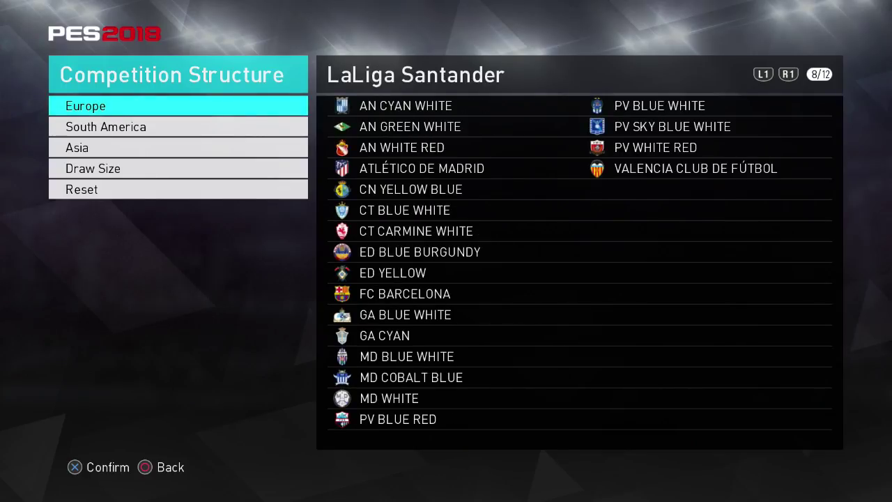
{"action": "key", "text": "Page_Down"}
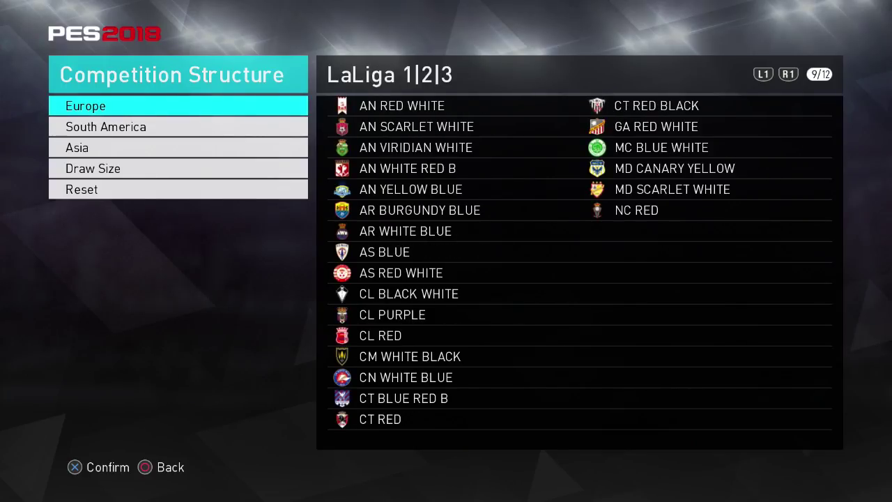
{"action": "key", "text": "Page_Down"}
{"action": "key", "text": "Page_Down"}
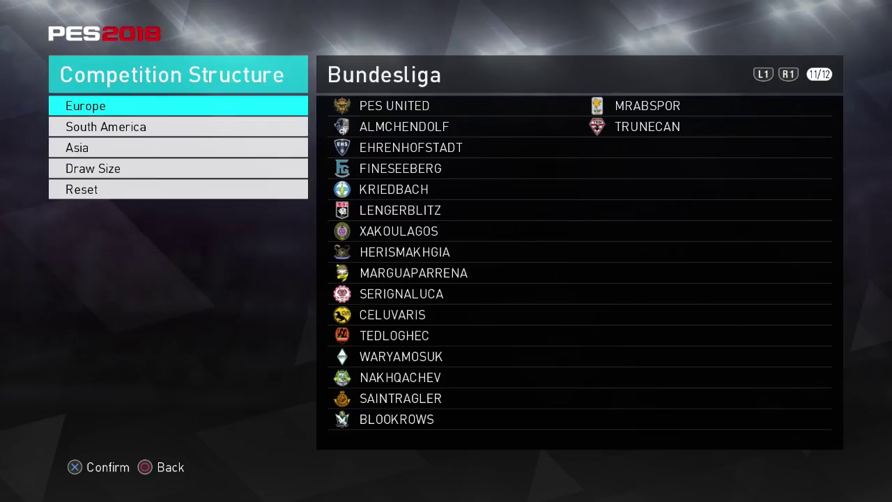
{"action": "key", "text": "Down"}
{"action": "key", "text": "Up"}
{"action": "key", "text": "Page_Down"}
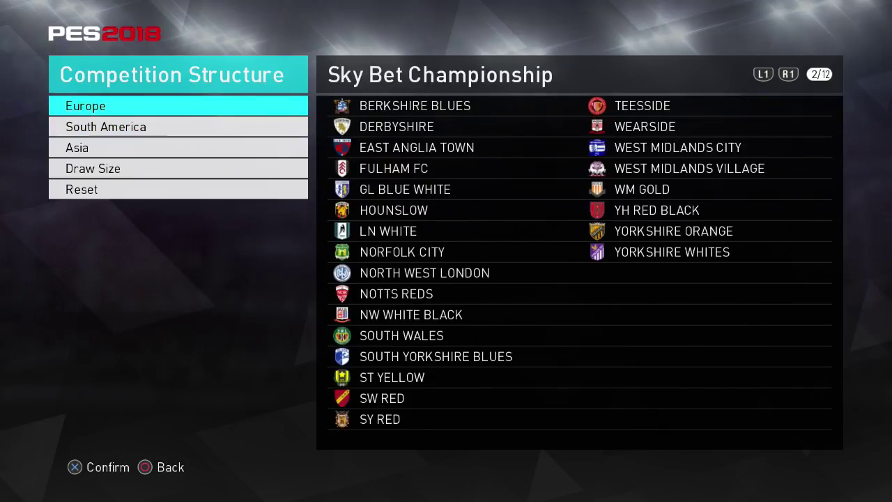
{"action": "key", "text": "Escape"}
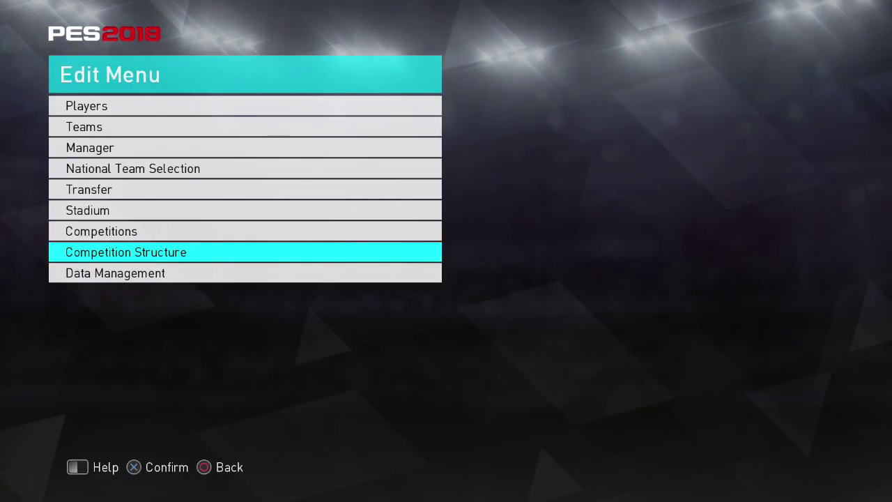
Step: Start an Import Team from Data Management and pick the USB storage device
{"action": "key", "text": "Down"}
{"action": "key", "text": "Return"}
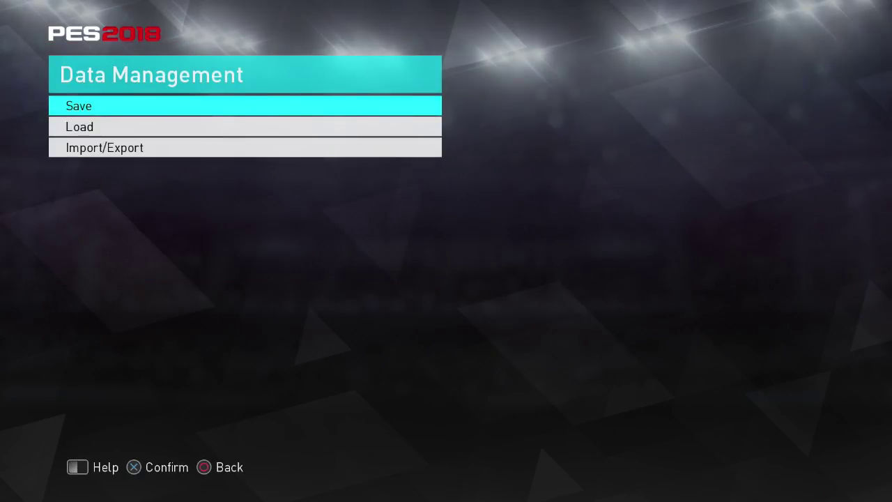
{"action": "key", "text": "Down"}
{"action": "key", "text": "Down"}
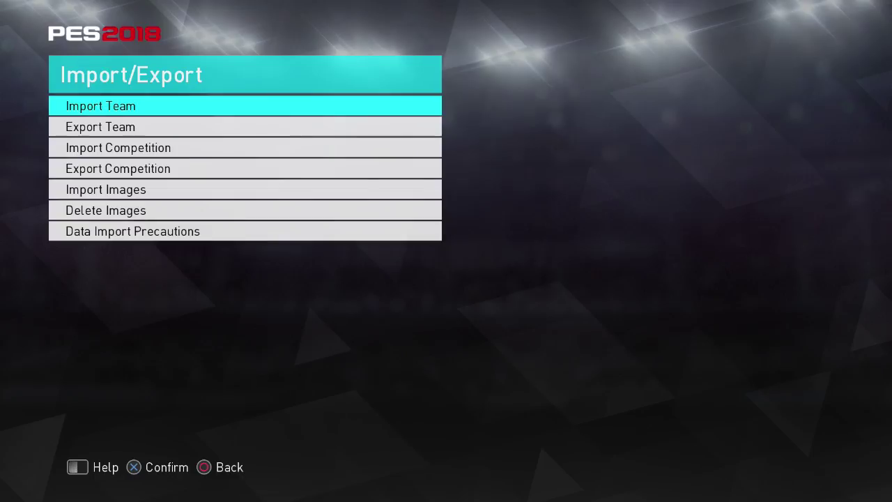
{"action": "key", "text": "Down"}
{"action": "key", "text": "Down"}
{"action": "key", "text": "Up"}
{"action": "key", "text": "Up"}
{"action": "key", "text": "Return"}
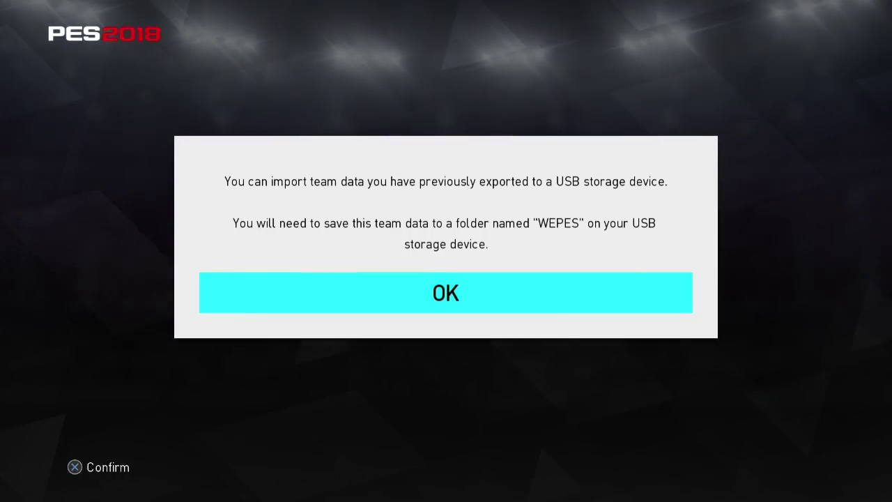
{"action": "key", "text": "Return"}
{"action": "key", "text": "Return"}
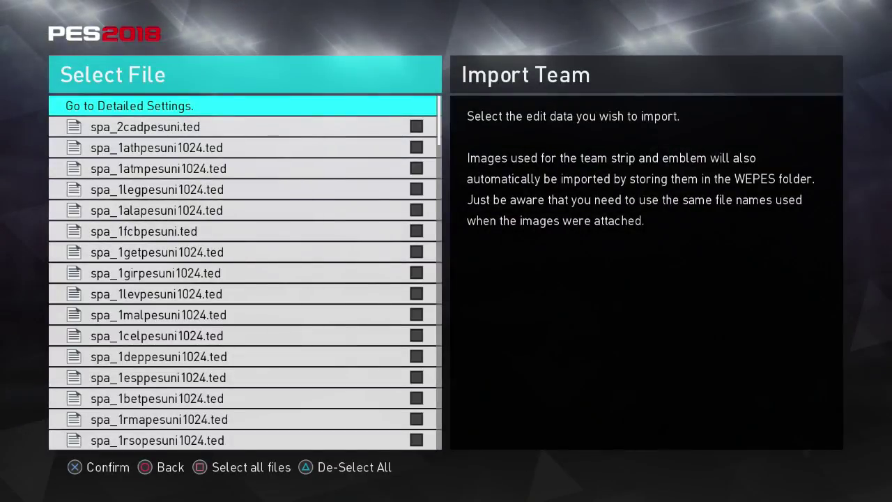
Step: Page through all ticked .ted team files, then go to Detailed Settings
{"action": "key", "text": "Down"}
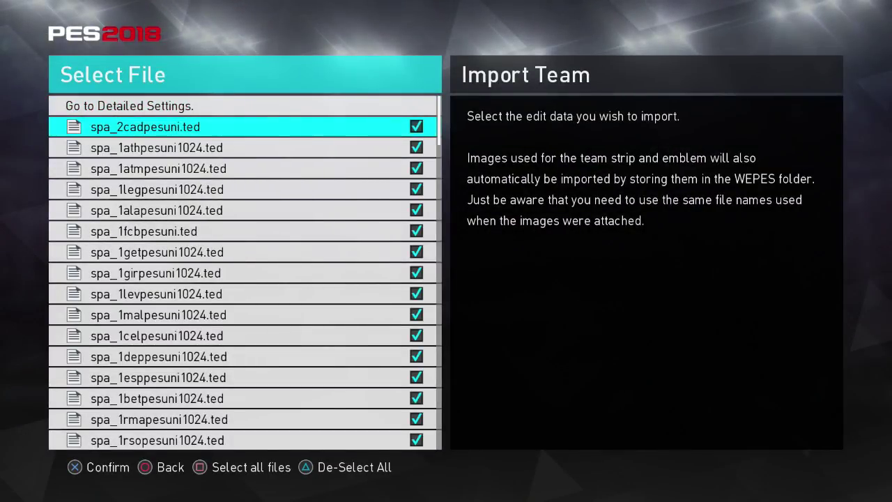
{"action": "key", "text": "Page_Down"}
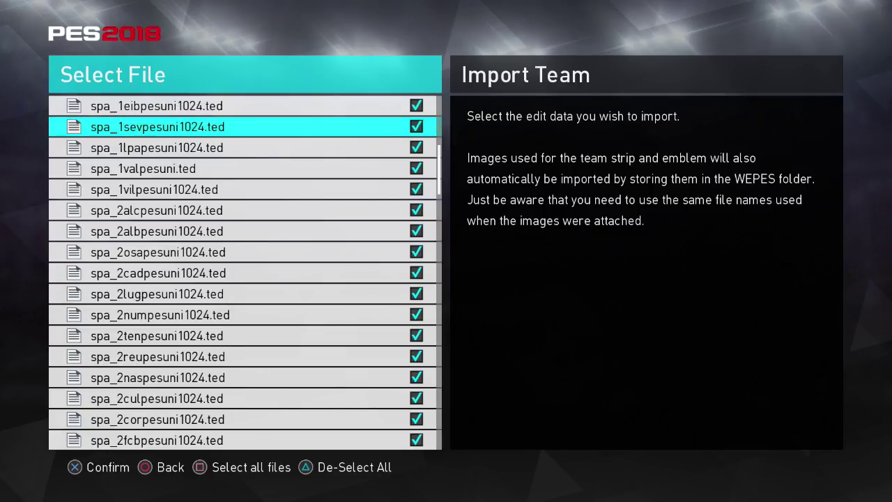
{"action": "key", "text": "Page_Down"}
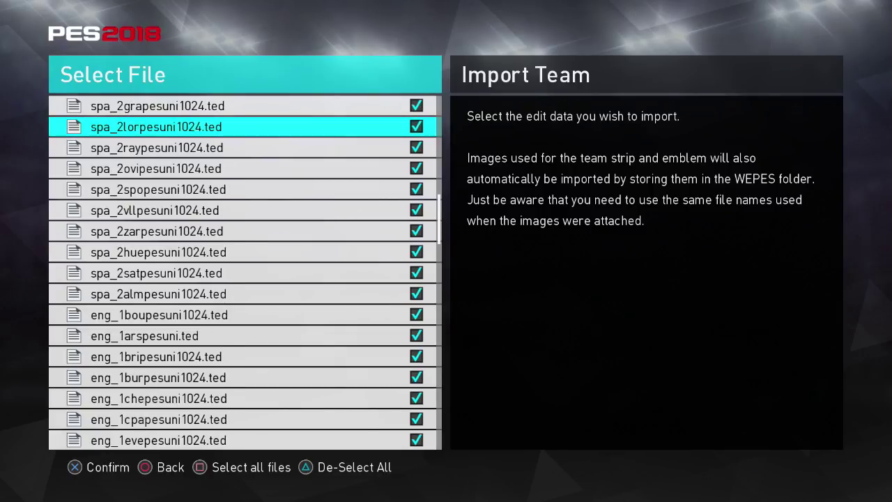
{"action": "key", "text": "Page_Down"}
{"action": "key", "text": "Page_Down"}
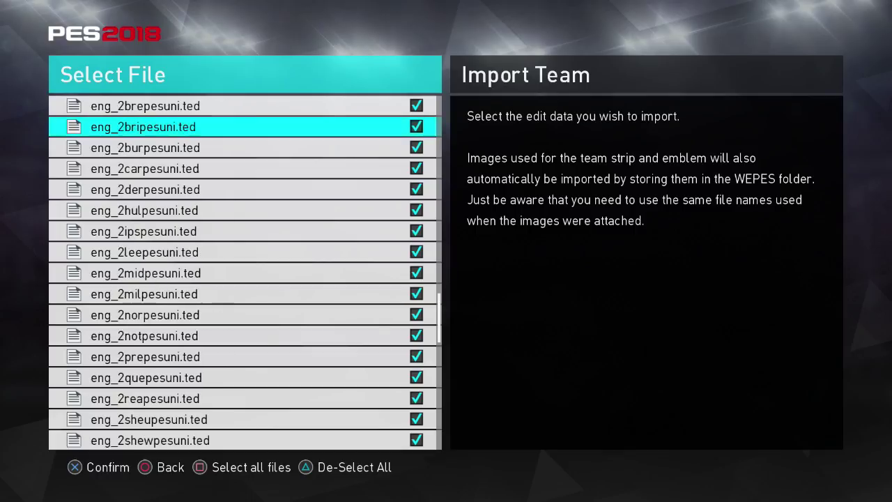
{"action": "key", "text": "Page_Down"}
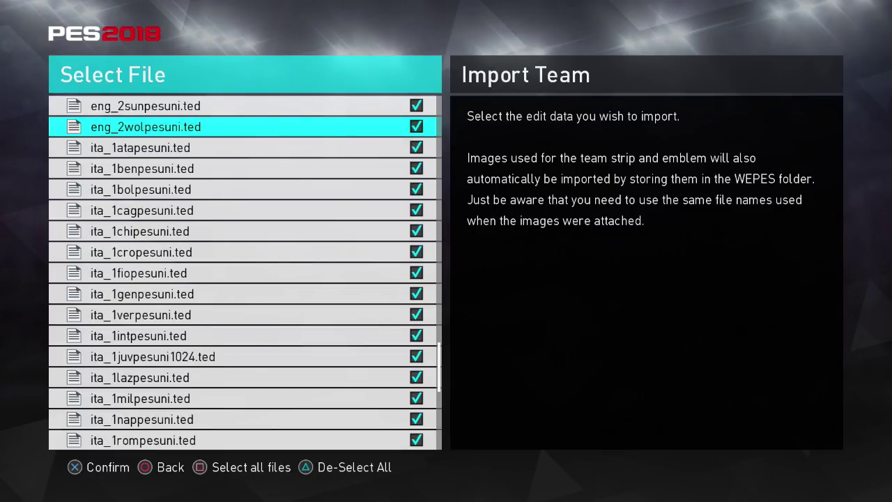
{"action": "key", "text": "Page_Down"}
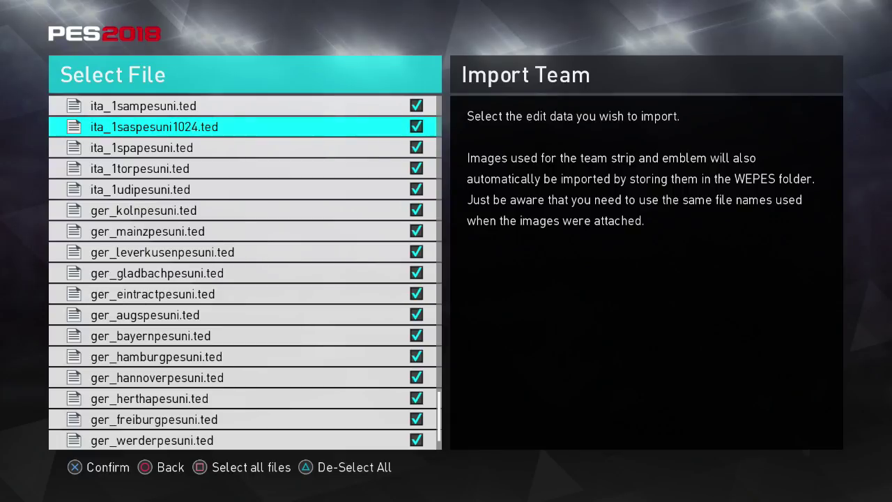
{"action": "key", "text": "Page_Down"}
{"action": "key", "text": "Page_Down"}
{"action": "key", "text": "Down"}
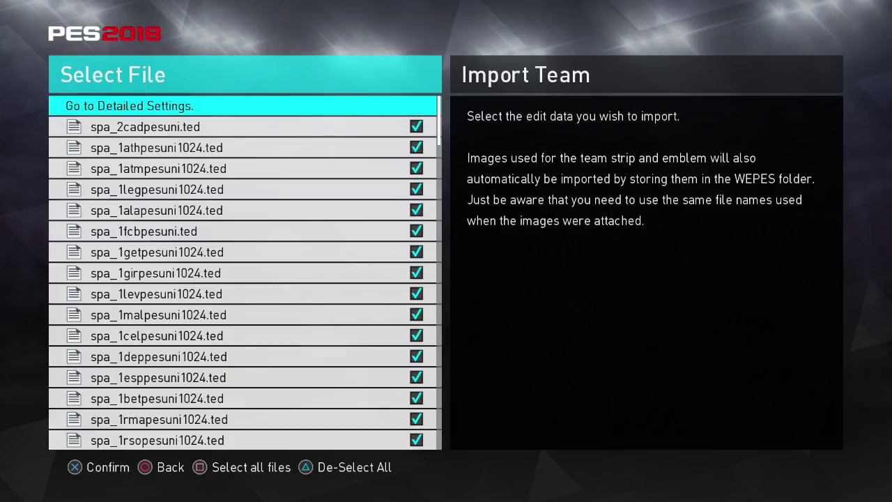
{"action": "key", "text": "Down"}
{"action": "key", "text": "Up"}
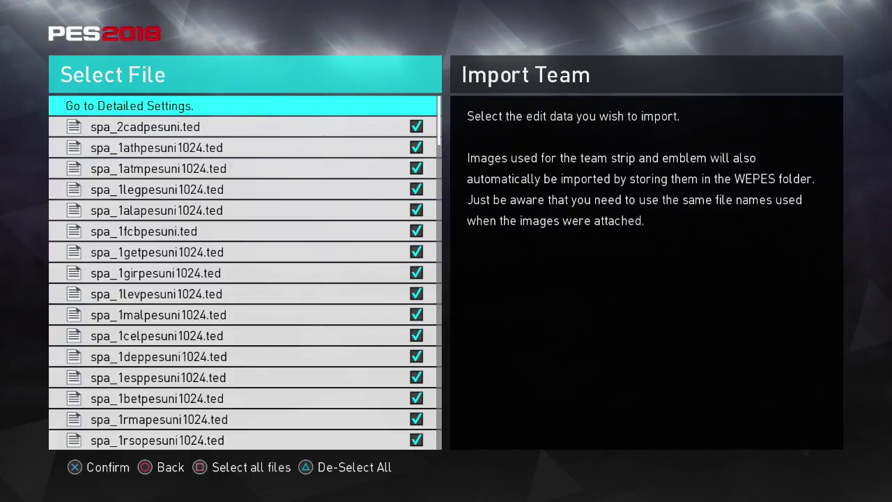
{"action": "key", "text": "Return"}
Step: Tick 'Apply player and squad data' and run the team import
{"action": "key", "text": "Up"}
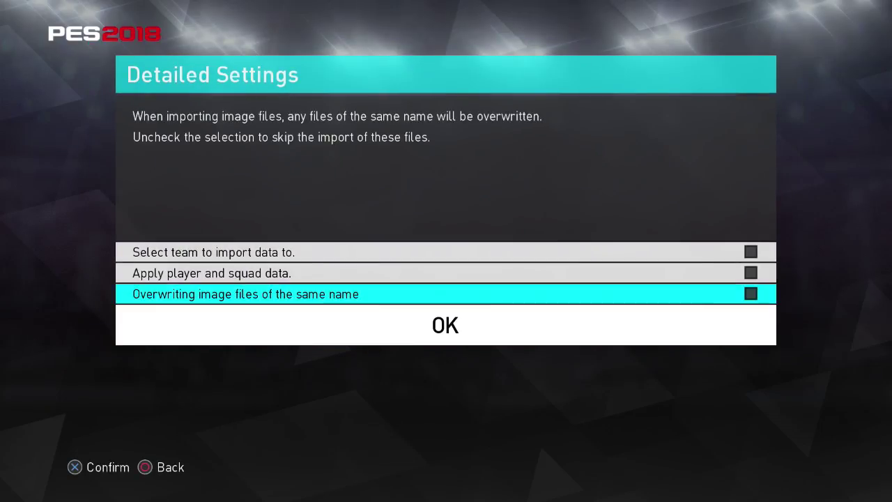
{"action": "key", "text": "Up"}
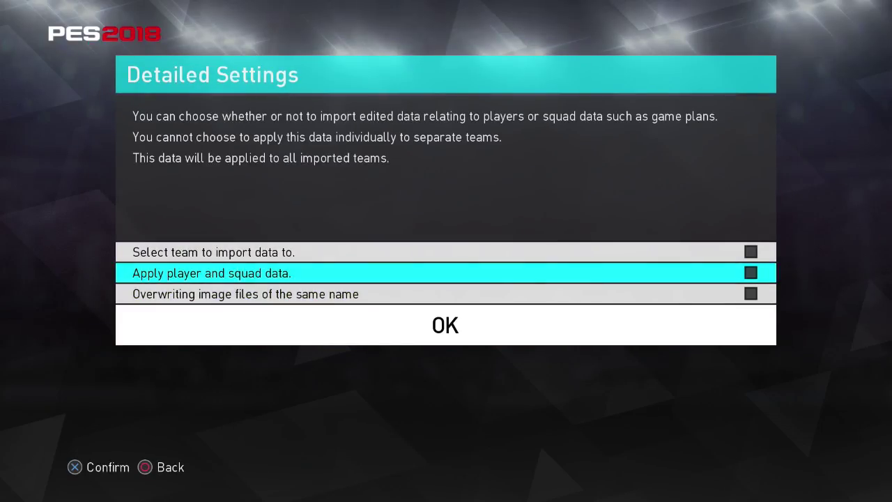
{"action": "key", "text": "Down"}
{"action": "key", "text": "Down"}
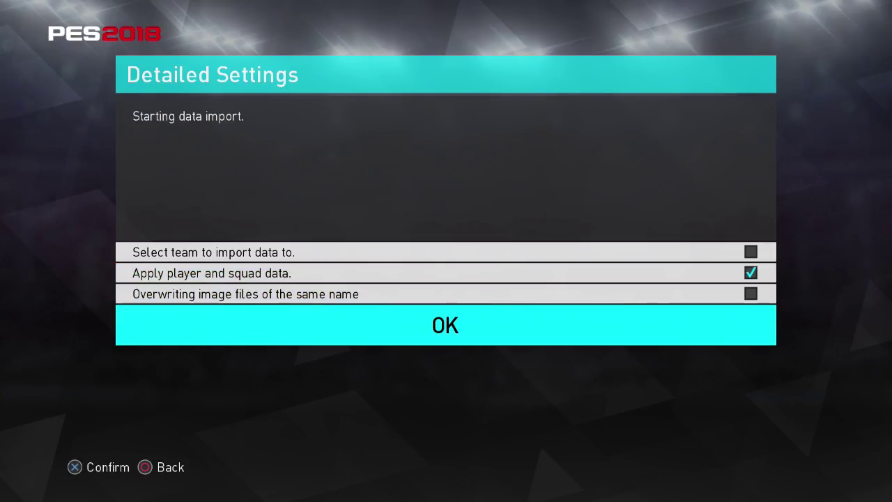
{"action": "key", "text": "Up"}
{"action": "key", "text": "Up"}
{"action": "key", "text": "Down"}
{"action": "key", "text": "Down"}
{"action": "key", "text": "Return"}
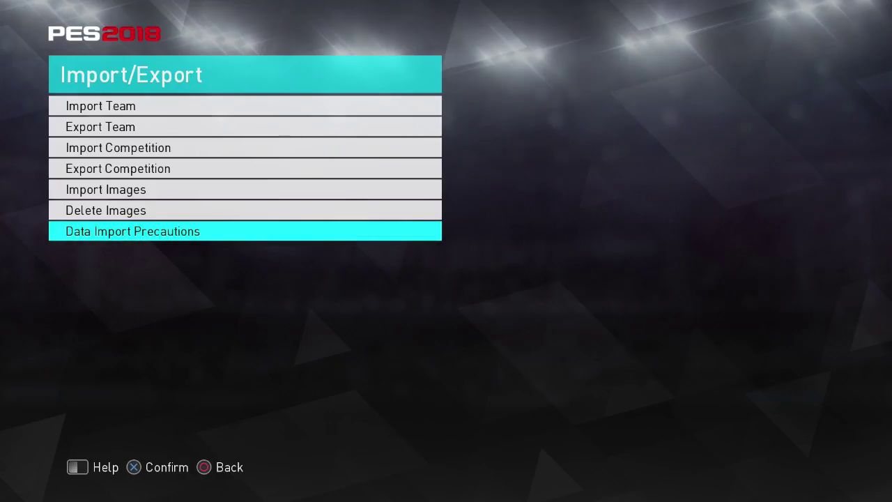
Step: Save the imported team data over the existing Edit Data, confirming both overwrite prompts
{"action": "key", "text": "Escape"}
{"action": "key", "text": "Down"}
{"action": "key", "text": "Return"}
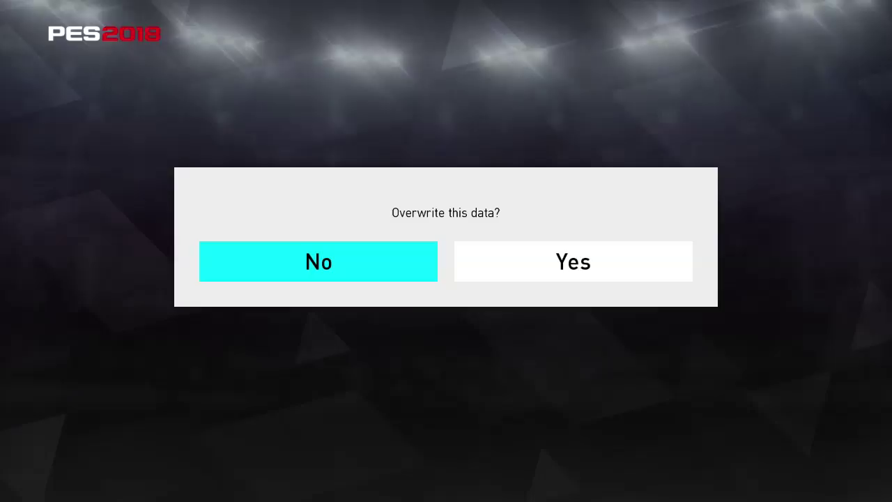
{"action": "key", "text": "Right"}
{"action": "key", "text": "Return"}
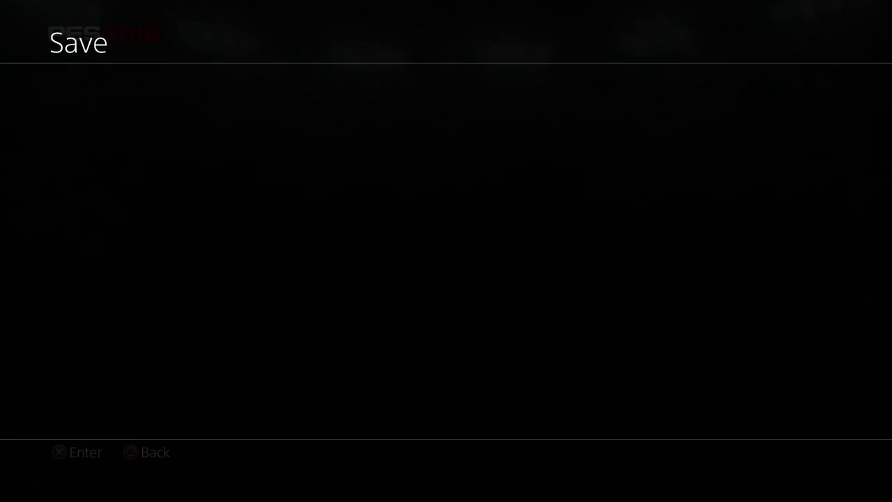
{"action": "key", "text": "Right"}
{"action": "key", "text": "Return"}
{"action": "key", "text": "Return"}
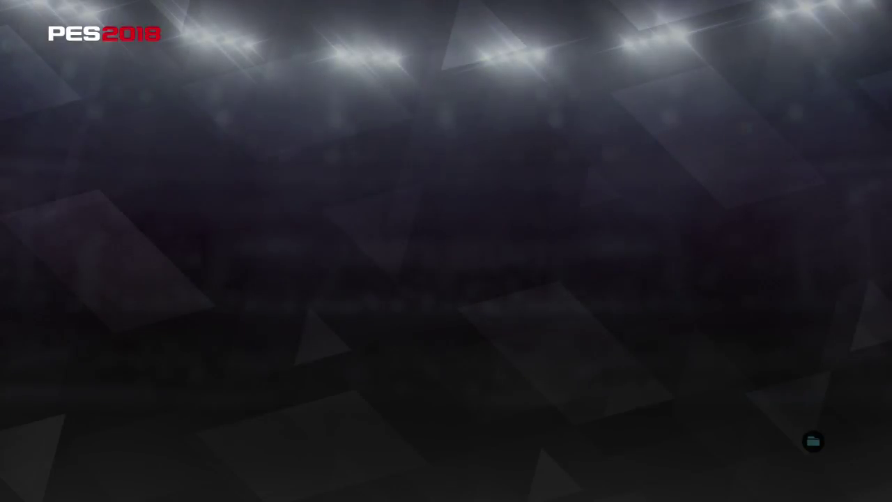
{"action": "key", "text": "Escape"}
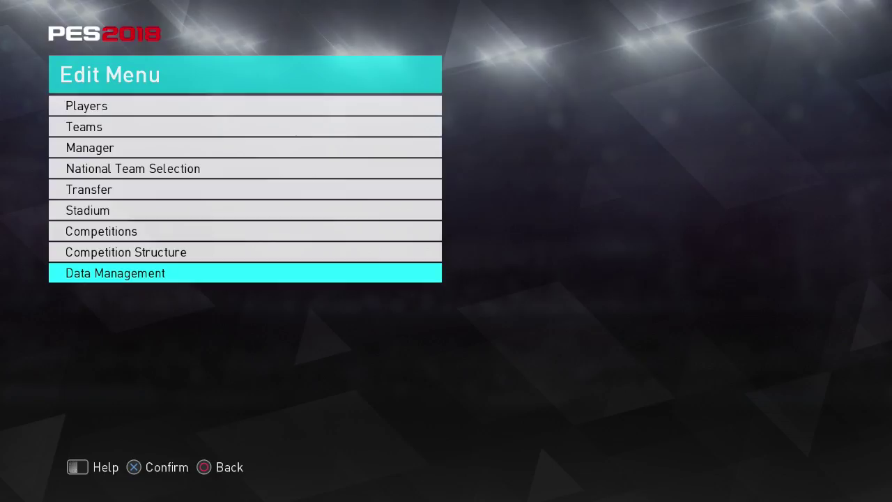
{"action": "key", "text": "Down"}
{"action": "key", "text": "Down"}
{"action": "key", "text": "Down"}
{"action": "key", "text": "Up"}
{"action": "key", "text": "Return"}
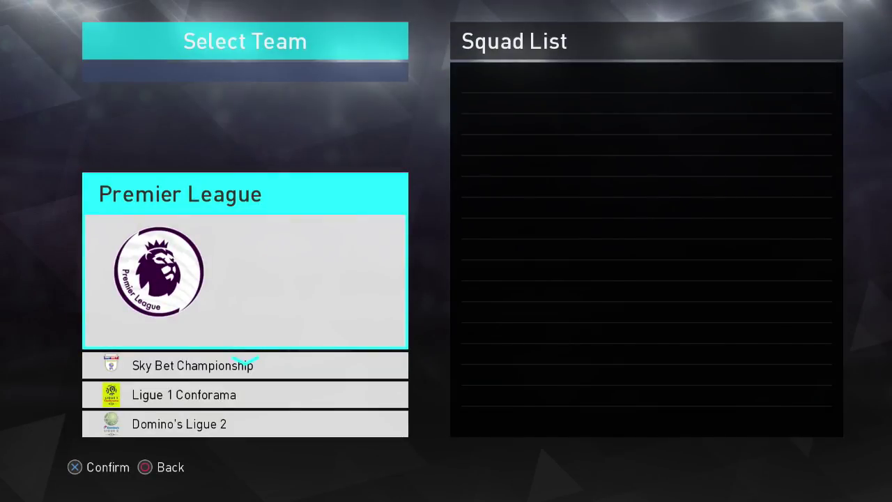
{"action": "key", "text": "Down"}
{"action": "key", "text": "Down"}
{"action": "key", "text": "Down"}
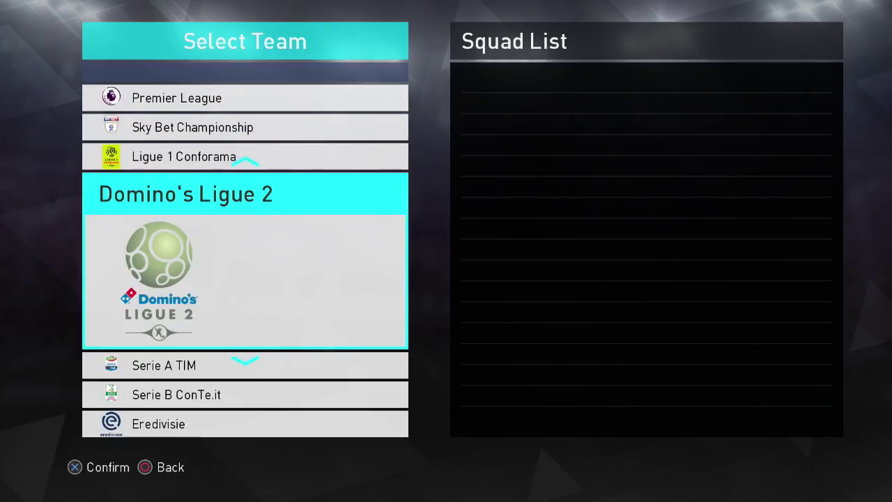
{"action": "key", "text": "Down"}
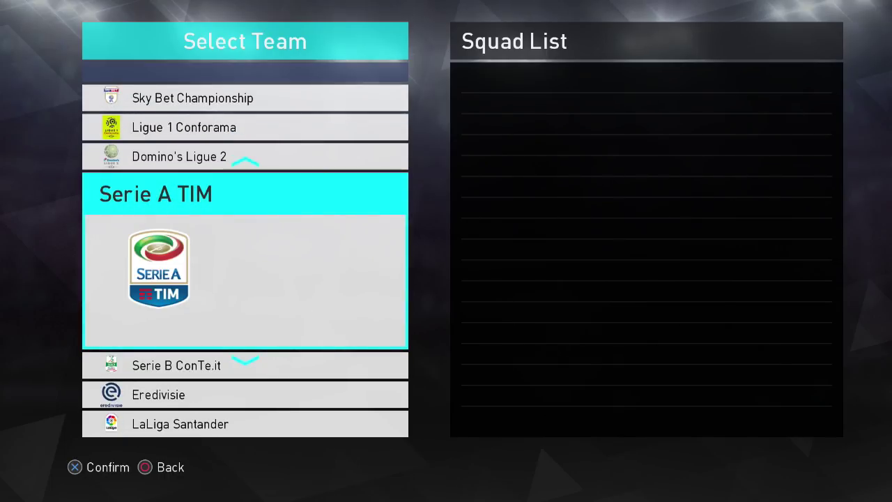
{"action": "key", "text": "Down"}
{"action": "key", "text": "Return"}
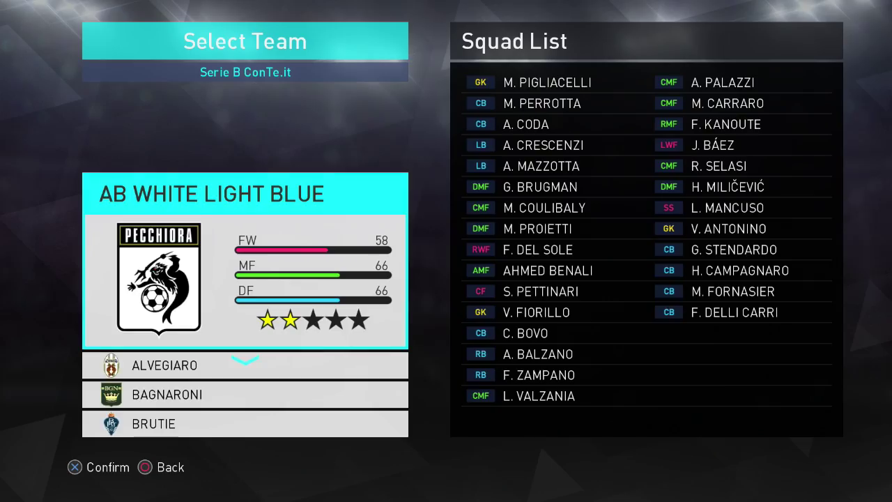
{"action": "key", "text": "Escape"}
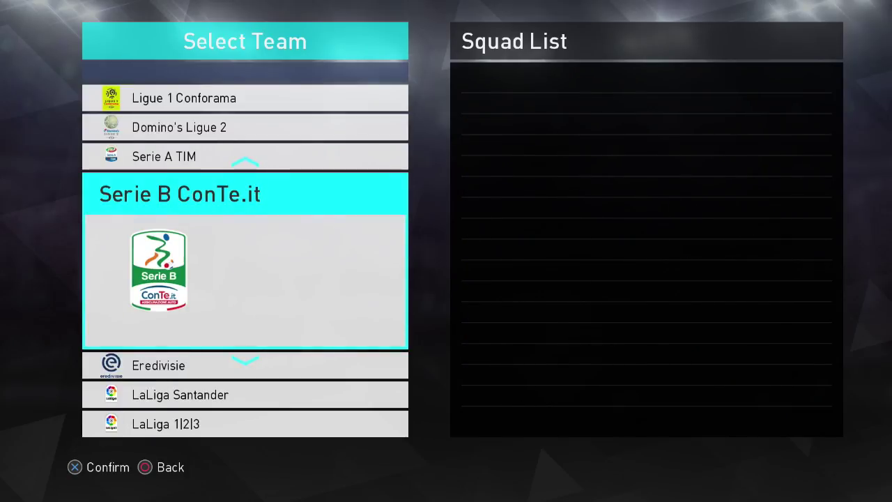
{"action": "key", "text": "Down"}
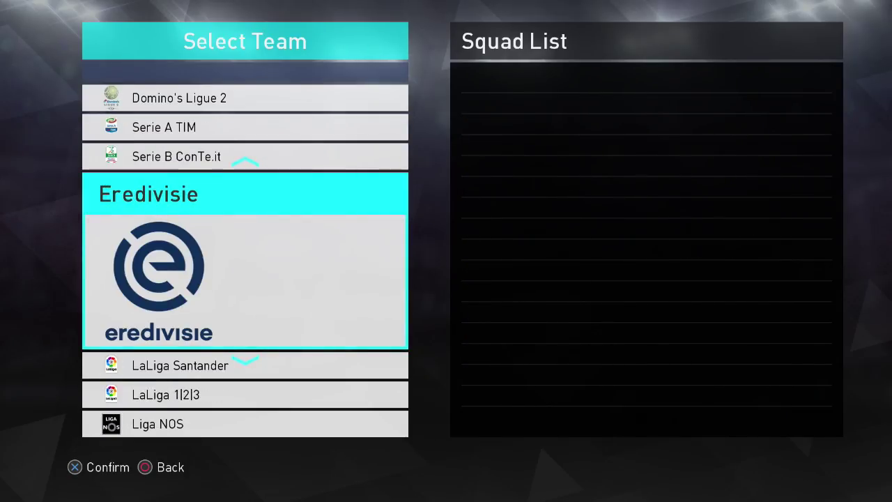
{"action": "key", "text": "Down"}
{"action": "key", "text": "Down"}
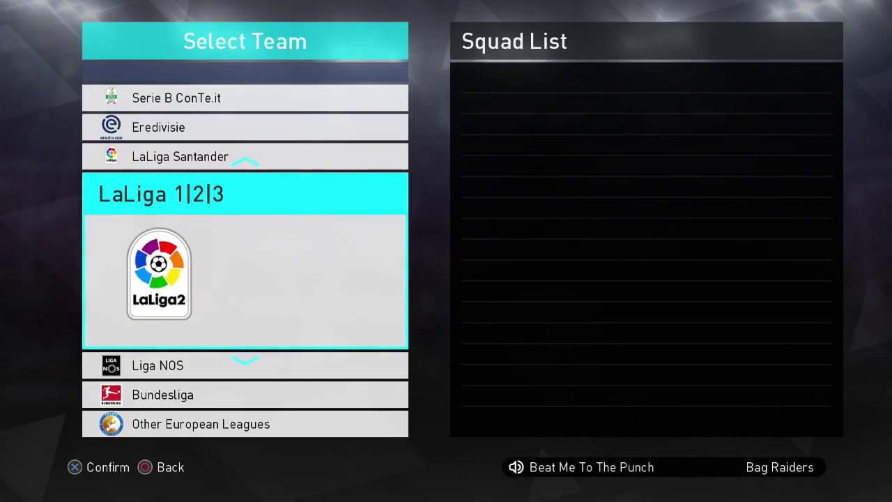
{"action": "key", "text": "Return"}
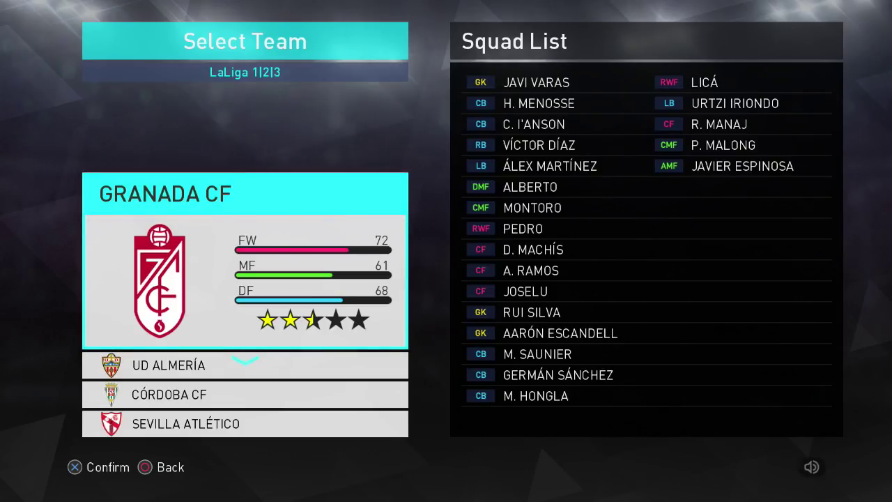
{"action": "key", "text": "Down"}
{"action": "key", "text": "Escape"}
{"action": "key", "text": "Down"}
{"action": "key", "text": "Return"}
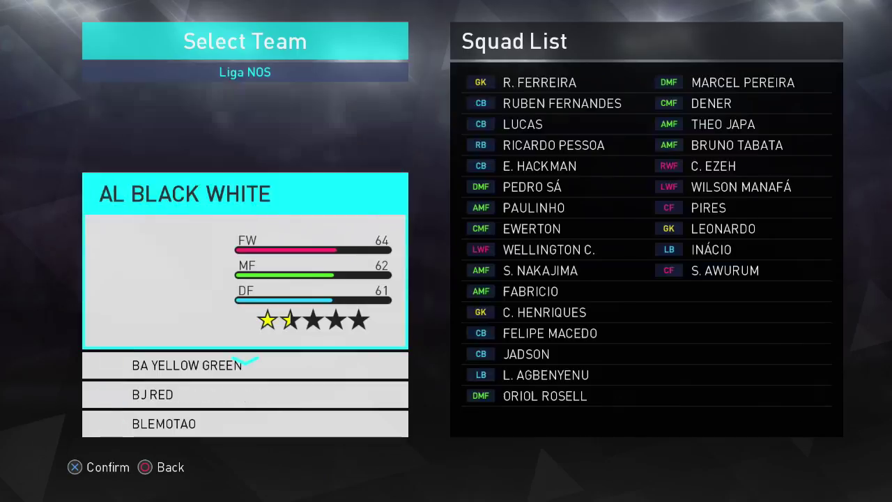
{"action": "key", "text": "Escape"}
{"action": "key", "text": "Down"}
{"action": "key", "text": "Return"}
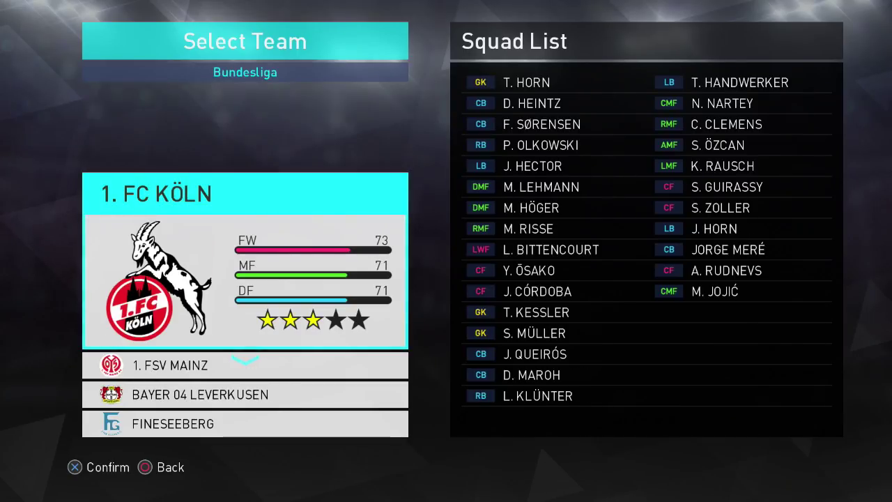
{"action": "key", "text": "Down"}
{"action": "key", "text": "Down"}
{"action": "key", "text": "Down"}
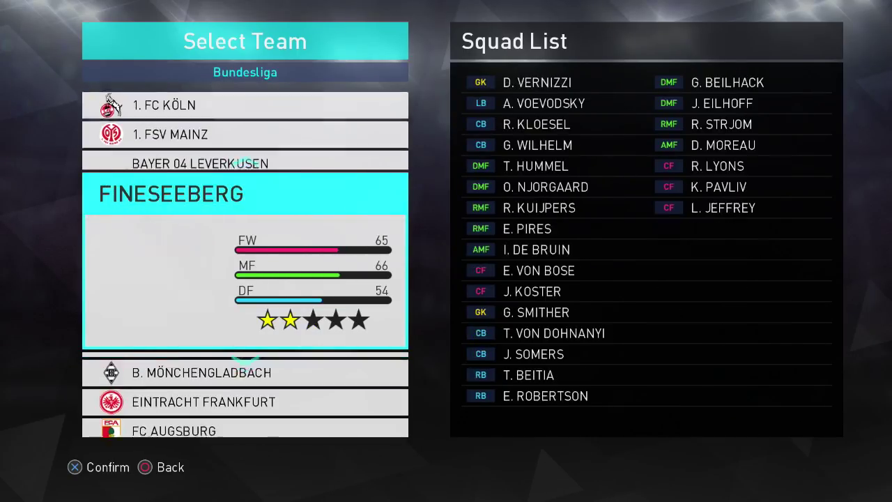
{"action": "key", "text": "Down"}
{"action": "key", "text": "Down"}
{"action": "key", "text": "Down"}
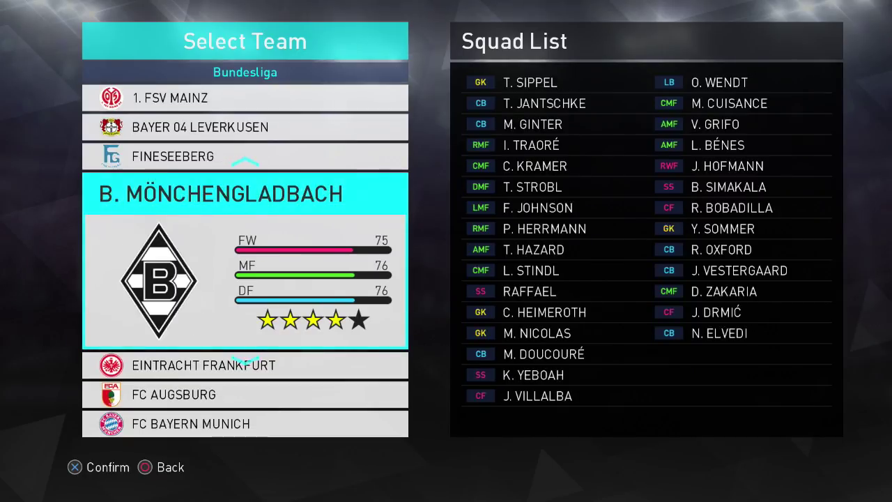
{"action": "key", "text": "Down"}
{"action": "key", "text": "Down"}
{"action": "key", "text": "Down"}
{"action": "key", "text": "Down"}
{"action": "key", "text": "Down"}
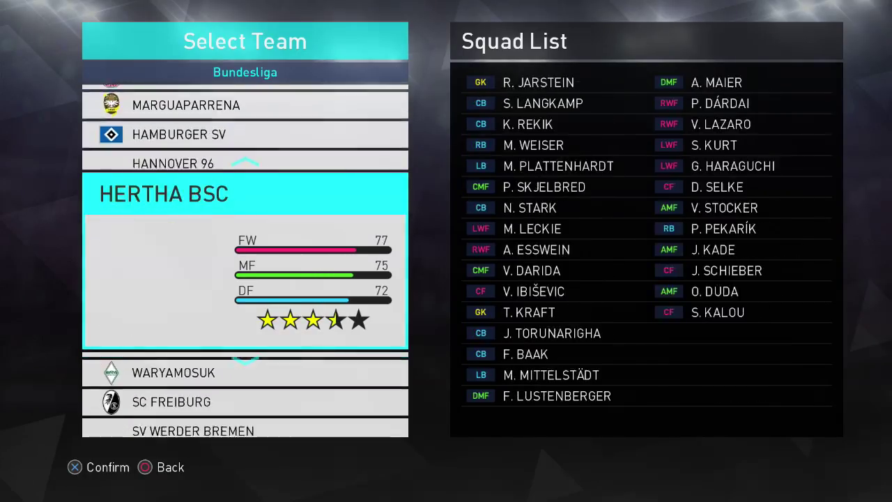
{"action": "key", "text": "Down"}
{"action": "key", "text": "Escape"}
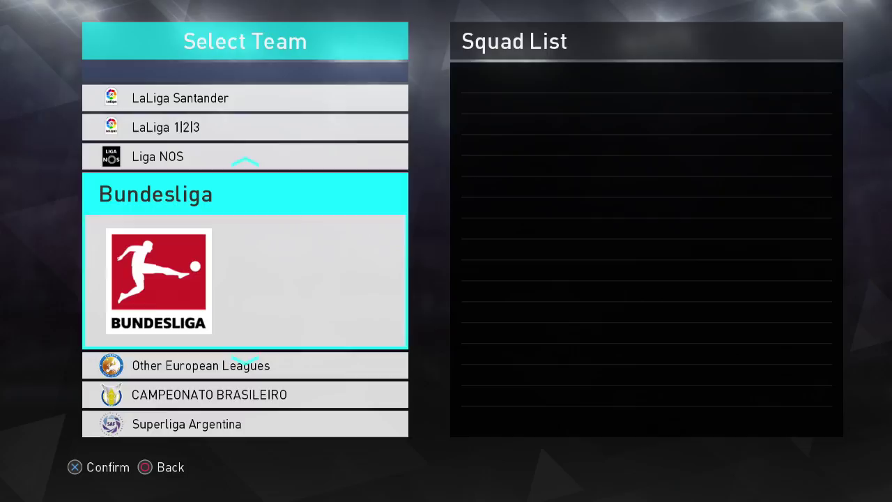
{"action": "key", "text": "Escape"}
{"action": "key", "text": "Up"}
{"action": "key", "text": "Up"}
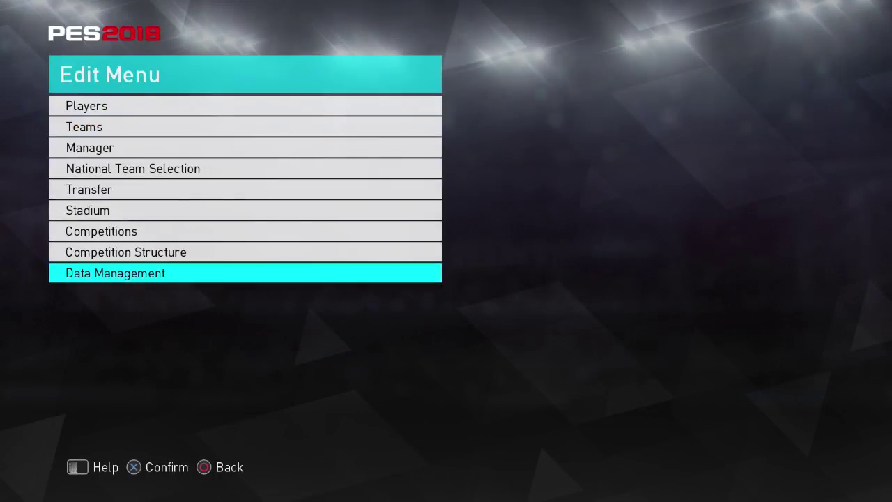
Step: Open Competition Structure at the Other European Leagues team grid
{"action": "key", "text": "Up"}
{"action": "key", "text": "Down"}
{"action": "key", "text": "Up"}
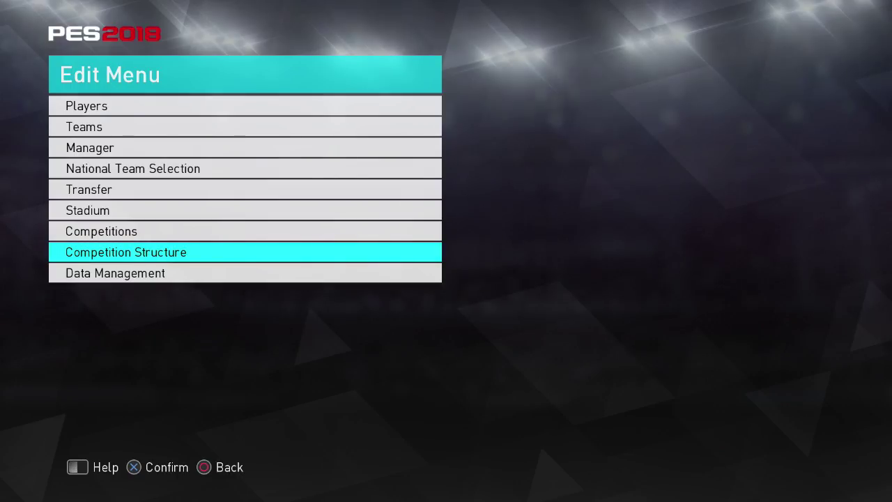
{"action": "key", "text": "Return"}
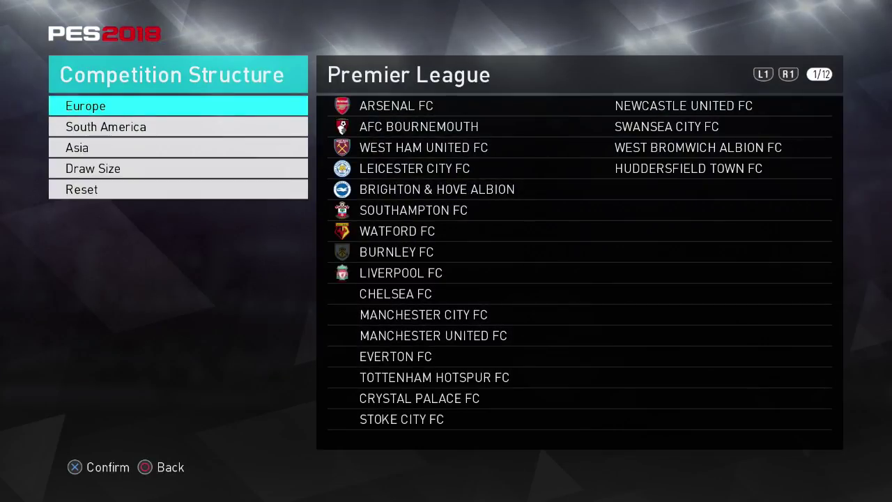
{"action": "key", "text": "Return"}
{"action": "key", "text": "q"}
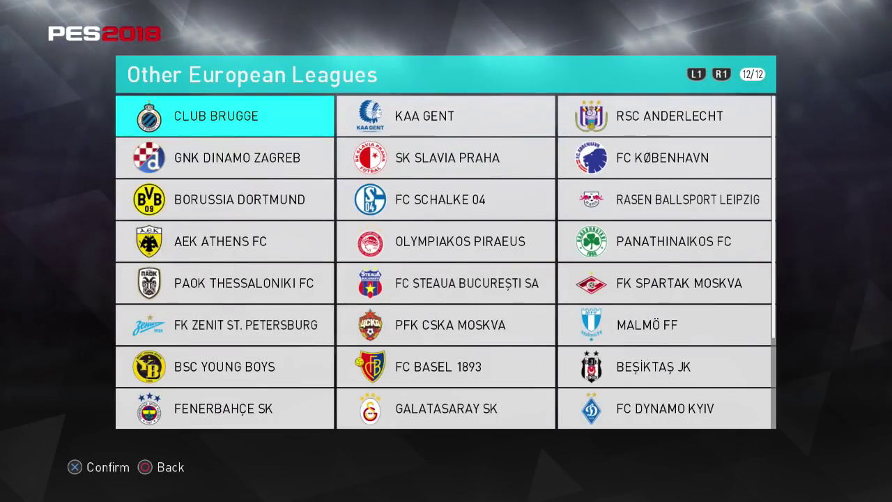
Step: Swap Borussia Dortmund into Fineseeberg's Bundesliga slot
{"action": "key", "text": "Down"}
{"action": "key", "text": "Down"}
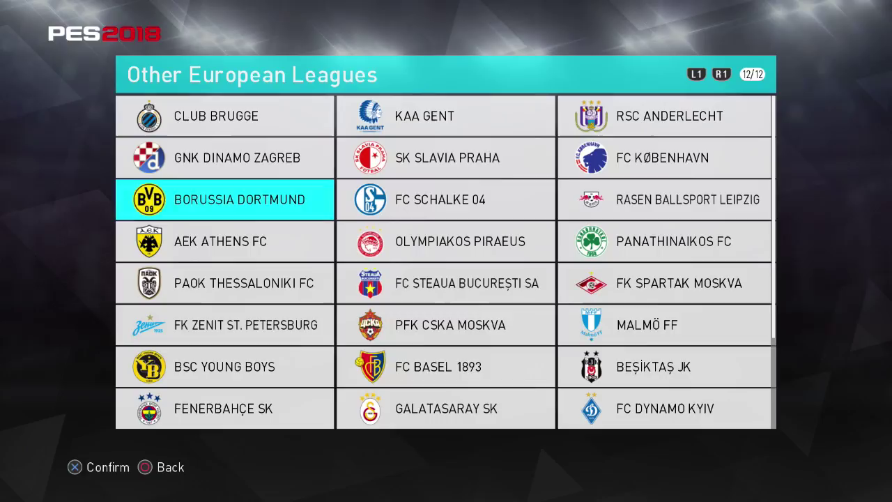
{"action": "key", "text": "Return"}
{"action": "key", "text": "q"}
{"action": "key", "text": "Left"}
{"action": "key", "text": "Down"}
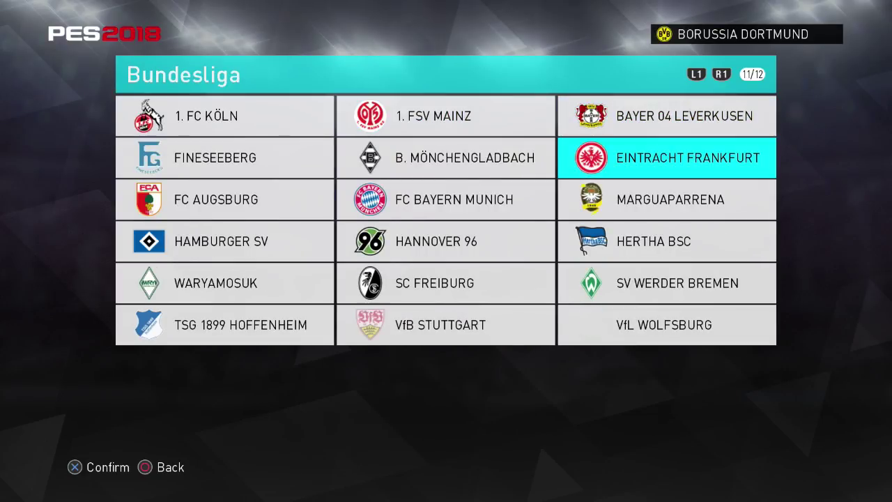
{"action": "key", "text": "Left"}
{"action": "key", "text": "Left"}
{"action": "key", "text": "Return"}
Step: Swap FC Schalke 04 with Marguaparrena between the two leagues
{"action": "key", "text": "Right"}
{"action": "key", "text": "Right"}
{"action": "key", "text": "Down"}
{"action": "key", "text": "Left"}
{"action": "key", "text": "Right"}
{"action": "key", "text": "Return"}
{"action": "key", "text": "e"}
{"action": "key", "text": "Right"}
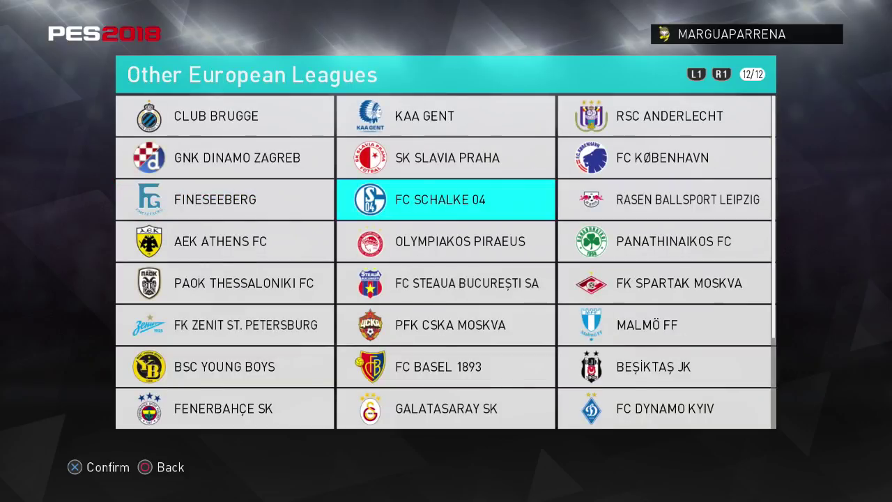
{"action": "key", "text": "Return"}
{"action": "key", "text": "Right"}
Step: Swap RB Leipzig in for Waryamosuk in the Bundesliga, then page to the Premier League
{"action": "key", "text": "Return"}
{"action": "key", "text": "q"}
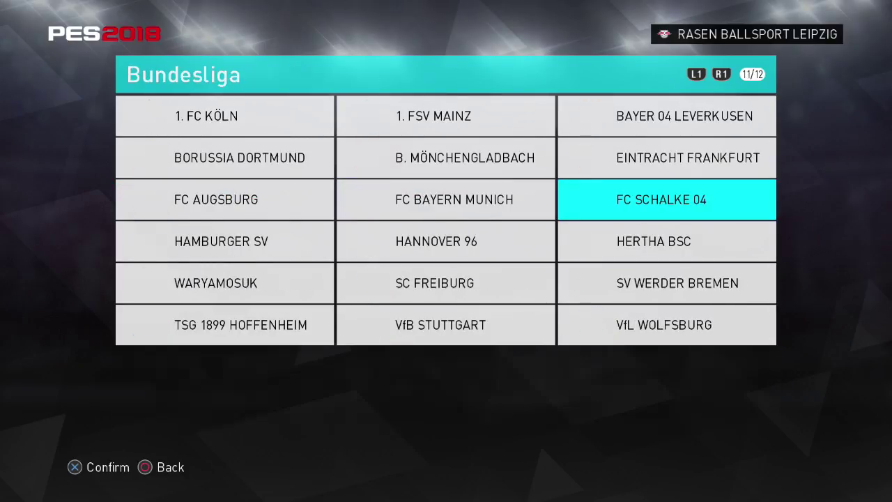
{"action": "key", "text": "Down"}
{"action": "key", "text": "Left"}
{"action": "key", "text": "Left"}
{"action": "key", "text": "Down"}
{"action": "key", "text": "Right"}
{"action": "key", "text": "Left"}
{"action": "key", "text": "Right"}
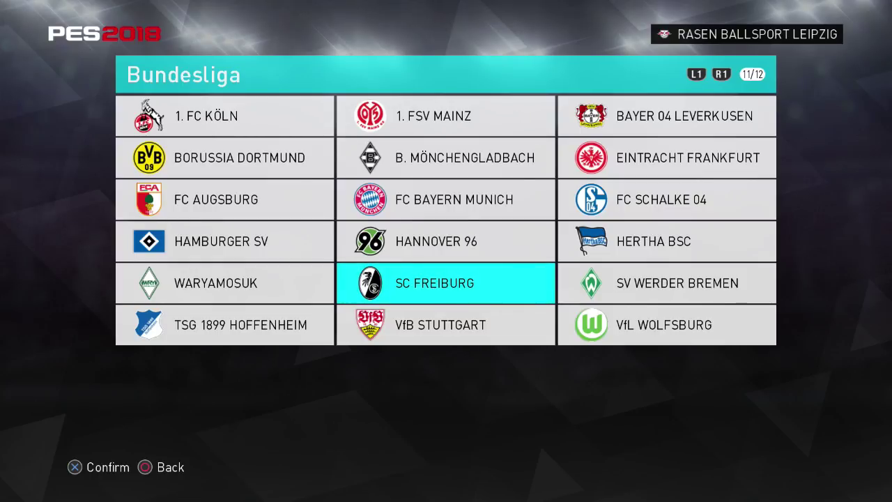
{"action": "key", "text": "Left"}
{"action": "key", "text": "Return"}
{"action": "key", "text": "Page_Down"}
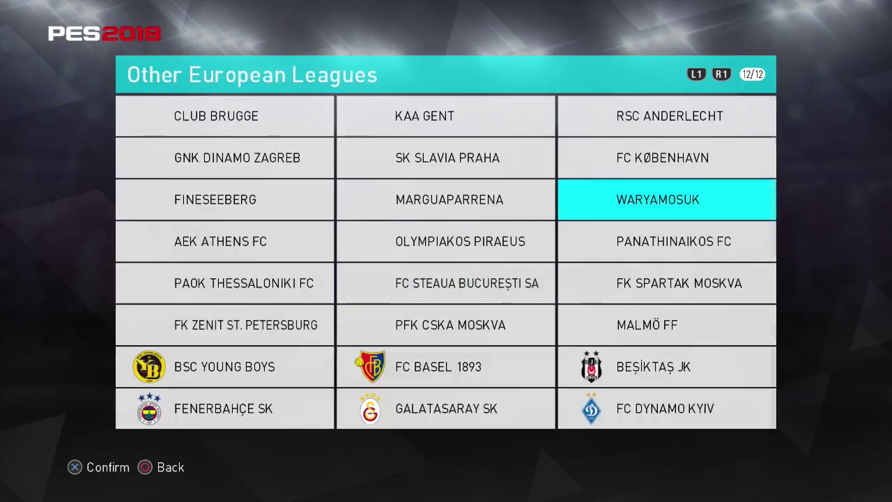
{"action": "key", "text": "Page_Down"}
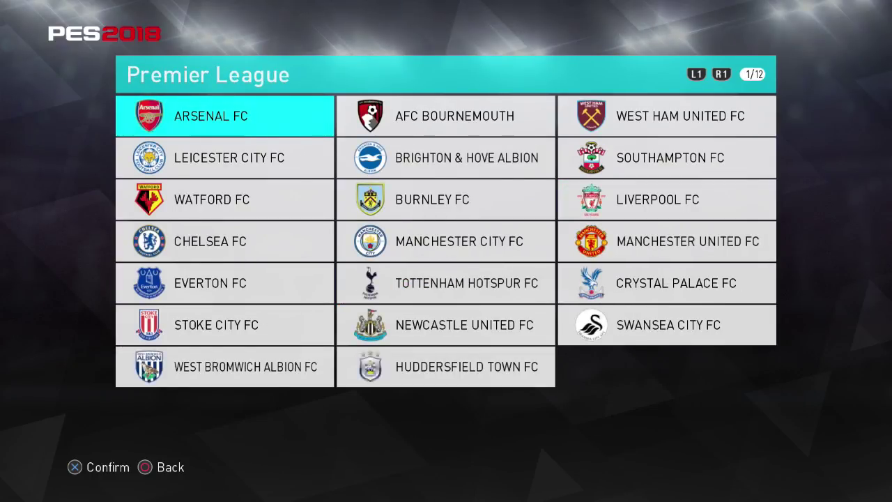
Step: Swap West Ham United FC with Huddersfield Town FC in the Premier League grid
{"action": "key", "text": "Page_Down"}
{"action": "key", "text": "Page_Up"}
{"action": "key", "text": "Right"}
{"action": "key", "text": "Down"}
{"action": "key", "text": "Down"}
{"action": "key", "text": "Down"}
{"action": "key", "text": "Down"}
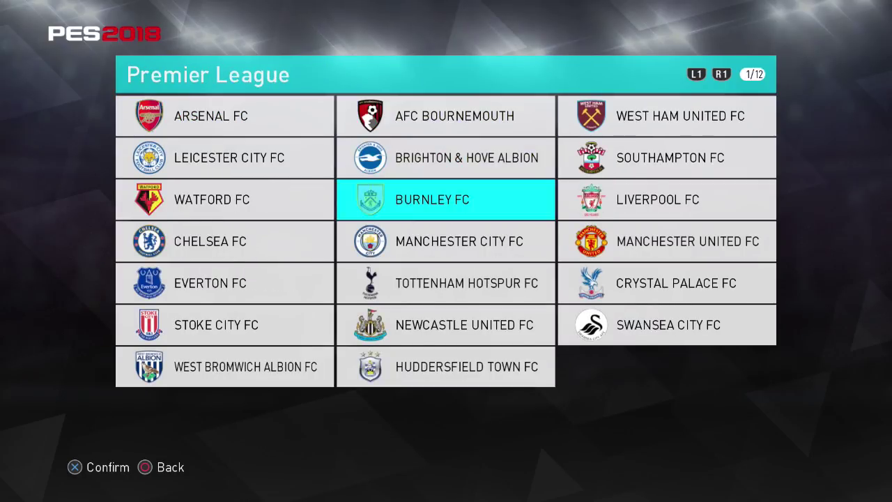
{"action": "key", "text": "Up"}
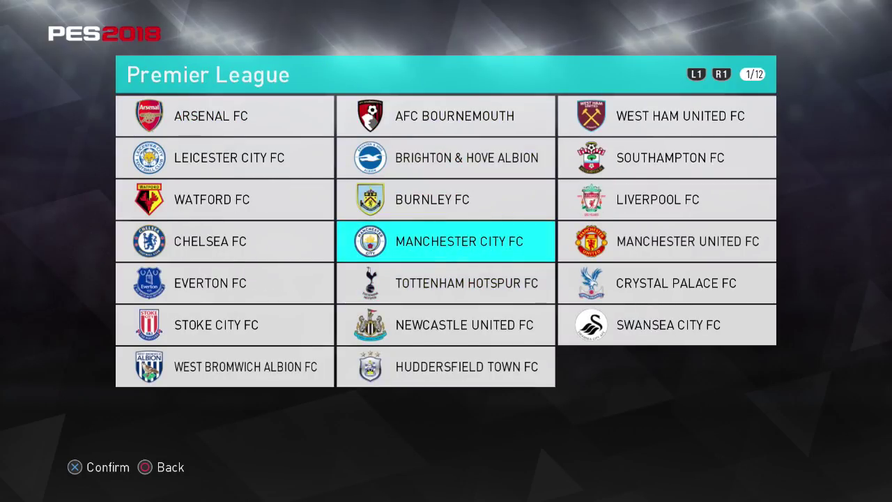
{"action": "key", "text": "Down"}
{"action": "key", "text": "Down"}
{"action": "key", "text": "Down"}
{"action": "key", "text": "Up"}
{"action": "key", "text": "Up"}
{"action": "key", "text": "Up"}
{"action": "key", "text": "Up"}
{"action": "key", "text": "Up"}
{"action": "key", "text": "Up"}
{"action": "key", "text": "Right"}
{"action": "key", "text": "Down"}
{"action": "key", "text": "Left"}
{"action": "key", "text": "Up"}
{"action": "key", "text": "Right"}
{"action": "key", "text": "Return"}
{"action": "key", "text": "Down"}
{"action": "key", "text": "Down"}
{"action": "key", "text": "Down"}
{"action": "key", "text": "Down"}
{"action": "key", "text": "Down"}
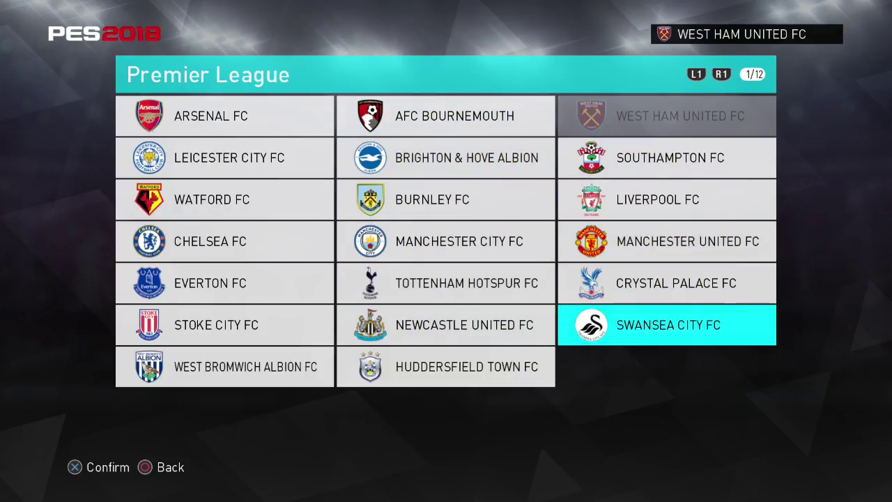
{"action": "key", "text": "Left"}
{"action": "key", "text": "Down"}
{"action": "key", "text": "Return"}
Step: Swap AFC Bournemouth with Arsenal FC, and Burnley FC with Southampton FC
{"action": "key", "text": "Up"}
{"action": "key", "text": "Up"}
{"action": "key", "text": "Up"}
{"action": "key", "text": "Up"}
{"action": "key", "text": "Up"}
{"action": "key", "text": "Up"}
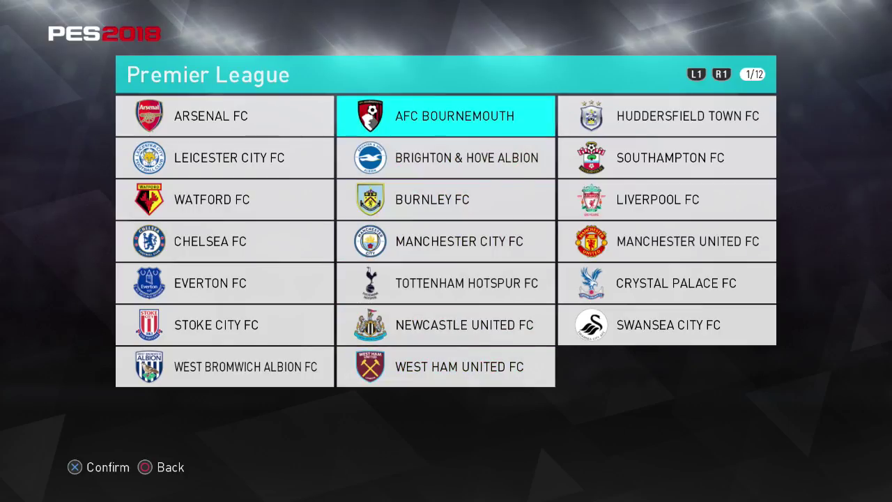
{"action": "key", "text": "Left"}
{"action": "key", "text": "Right"}
{"action": "key", "text": "Return"}
{"action": "key", "text": "Left"}
{"action": "key", "text": "Return"}
{"action": "key", "text": "Right"}
{"action": "key", "text": "Right"}
{"action": "key", "text": "Left"}
{"action": "key", "text": "Down"}
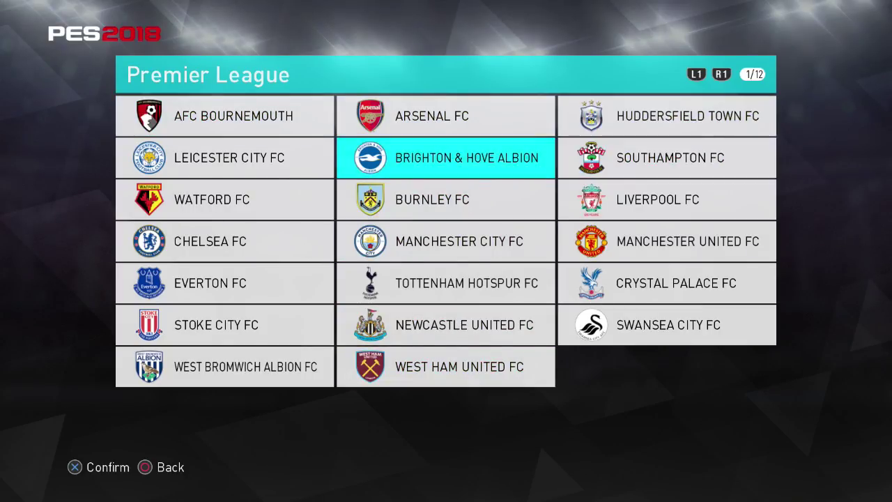
{"action": "key", "text": "Return"}
{"action": "key", "text": "Escape"}
{"action": "key", "text": "Down"}
{"action": "key", "text": "Return"}
Step: Swap Crystal Palace FC with Huddersfield Town FC
{"action": "key", "text": "Right"}
{"action": "key", "text": "Up"}
{"action": "key", "text": "Return"}
{"action": "key", "text": "Down"}
{"action": "key", "text": "Down"}
{"action": "key", "text": "Left"}
Step: Swap Watford FC with Swansea City FC
{"action": "key", "text": "Left"}
{"action": "key", "text": "Down"}
{"action": "key", "text": "Down"}
{"action": "key", "text": "Right"}
{"action": "key", "text": "Right"}
{"action": "key", "text": "Up"}
{"action": "key", "text": "Return"}
{"action": "key", "text": "Up"}
{"action": "key", "text": "Up"}
{"action": "key", "text": "Up"}
{"action": "key", "text": "Up"}
{"action": "key", "text": "Return"}
{"action": "key", "text": "Down"}
{"action": "key", "text": "Left"}
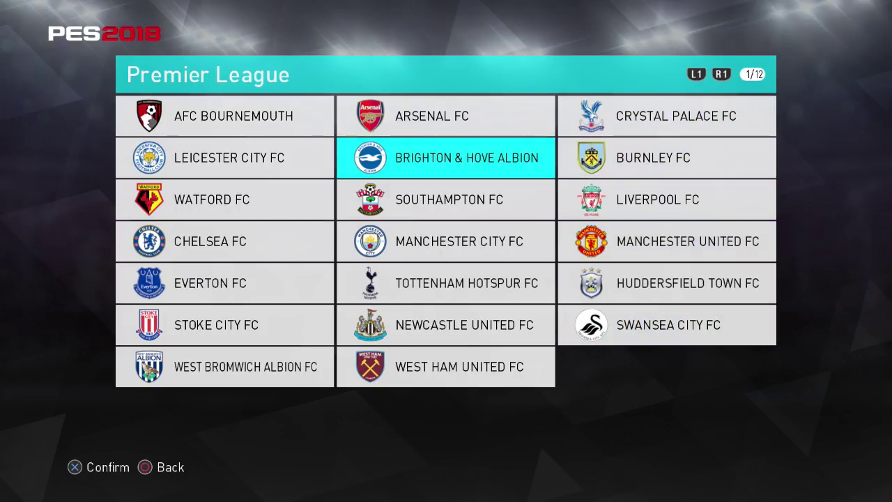
{"action": "key", "text": "Return"}
{"action": "key", "text": "Escape"}
{"action": "key", "text": "Down"}
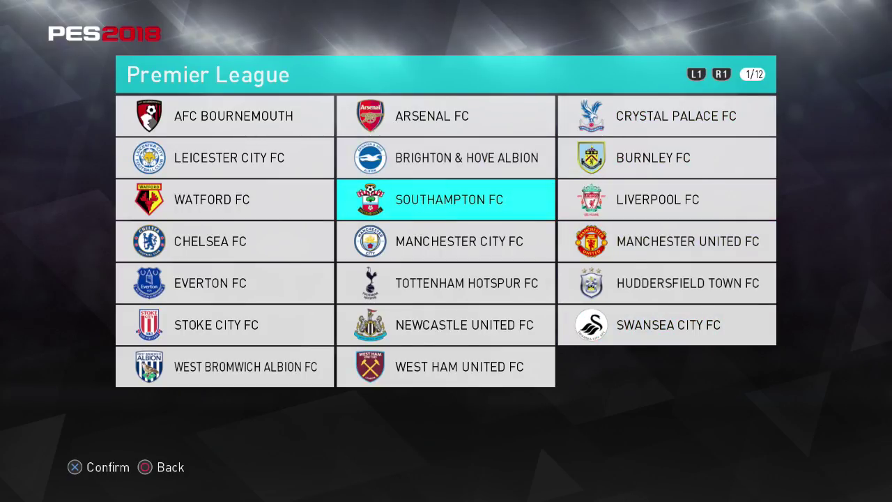
{"action": "key", "text": "Right"}
{"action": "key", "text": "Down"}
{"action": "key", "text": "Up"}
{"action": "key", "text": "Left"}
{"action": "key", "text": "Left"}
{"action": "key", "text": "Down"}
{"action": "key", "text": "Down"}
{"action": "key", "text": "Down"}
{"action": "key", "text": "Right"}
{"action": "key", "text": "Up"}
{"action": "key", "text": "Up"}
{"action": "key", "text": "Up"}
{"action": "key", "text": "Left"}
{"action": "key", "text": "Return"}
{"action": "key", "text": "Down"}
{"action": "key", "text": "Down"}
{"action": "key", "text": "Down"}
{"action": "key", "text": "Right"}
{"action": "key", "text": "Right"}
{"action": "key", "text": "Return"}
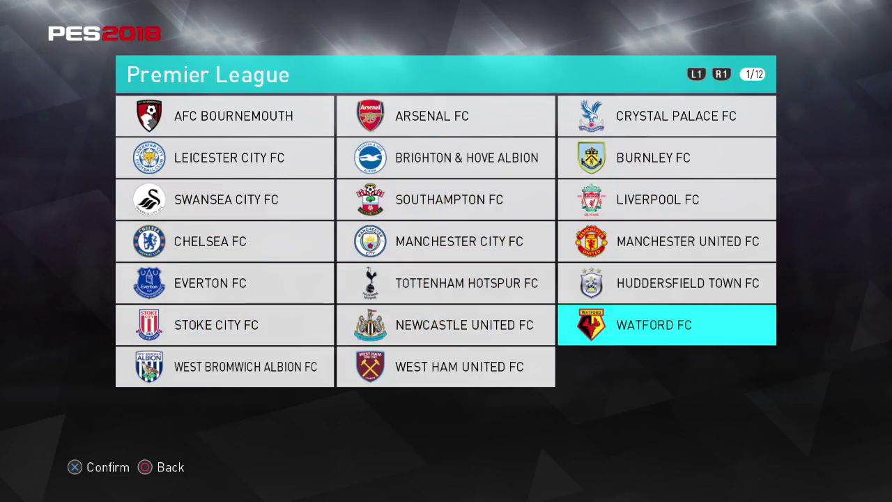
Step: Finish sorting the top rows from AFC Bournemouth to Leicester City FC alphabetically
{"action": "key", "text": "Left"}
{"action": "key", "text": "Up"}
{"action": "key", "text": "Up"}
{"action": "key", "text": "Up"}
{"action": "key", "text": "Up"}
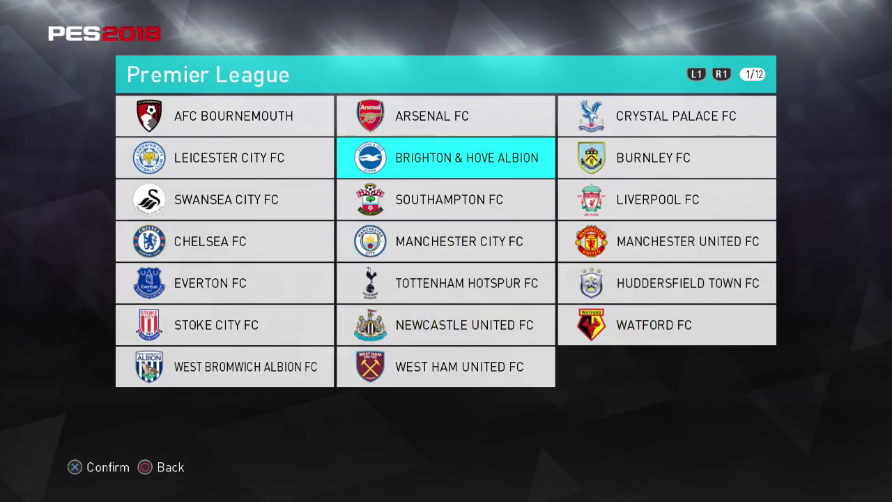
{"action": "key", "text": "Up"}
{"action": "key", "text": "Right"}
{"action": "key", "text": "Down"}
{"action": "key", "text": "Right"}
{"action": "key", "text": "Up"}
{"action": "key", "text": "Right"}
{"action": "key", "text": "Right"}
{"action": "key", "text": "Down"}
{"action": "key", "text": "Left"}
{"action": "key", "text": "Left"}
{"action": "key", "text": "Up"}
{"action": "key", "text": "Left"}
{"action": "key", "text": "Down"}
{"action": "key", "text": "Left"}
{"action": "key", "text": "Left"}
{"action": "key", "text": "Up"}
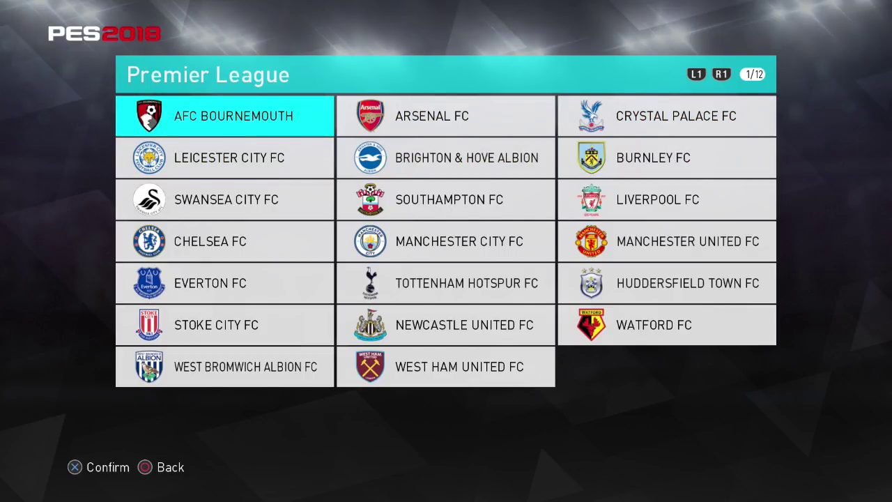
{"action": "key", "text": "Up"}
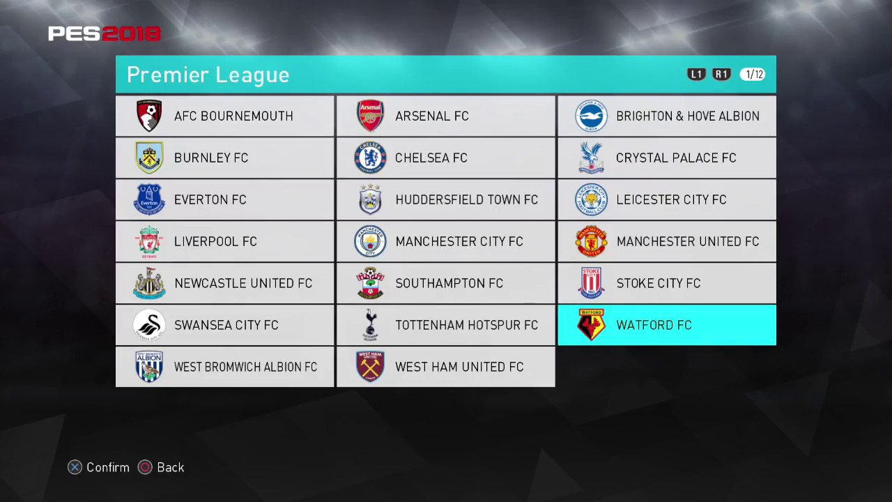
Step: Check the sorted Premier League grid, then go to the Sky Bet Championship page
{"action": "key", "text": "Up"}
{"action": "key", "text": "Up"}
{"action": "key", "text": "Up"}
{"action": "key", "text": "Up"}
{"action": "key", "text": "Up"}
{"action": "key", "text": "Left"}
{"action": "key", "text": "Down"}
{"action": "key", "text": "Up"}
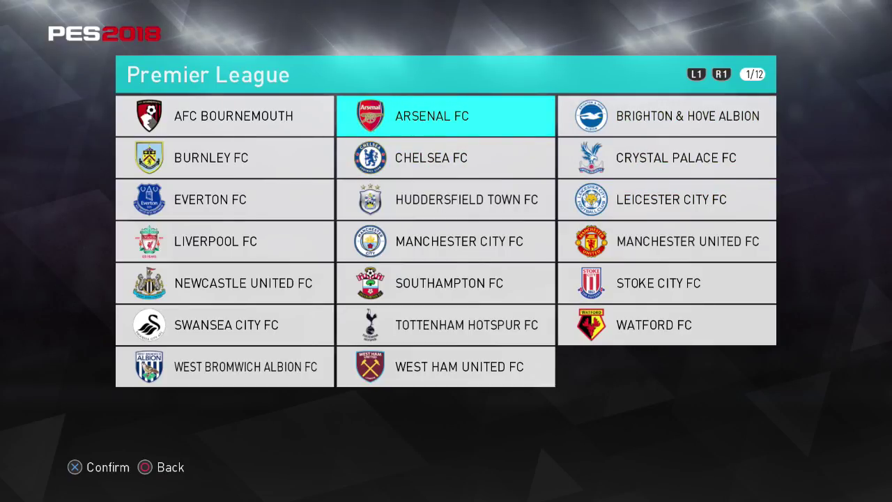
{"action": "key", "text": "Page_Down"}
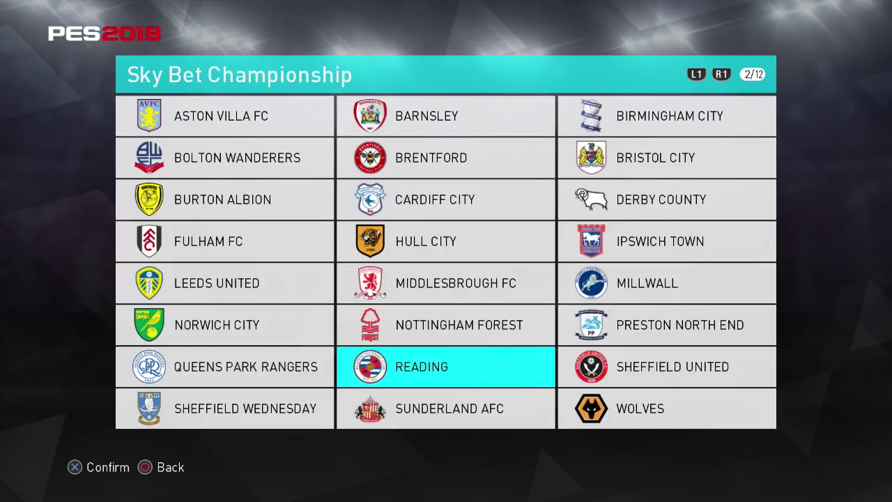
Step: Page through Ligue 1, Serie A, Serie B and LaLiga 1|2|3, ending on LaLiga Santander
{"action": "key", "text": "Page_Down"}
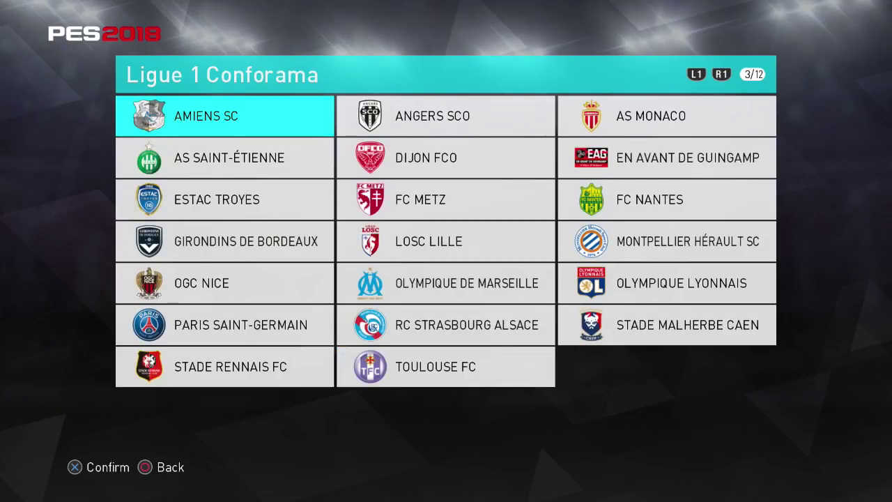
{"action": "key", "text": "Page_Down"}
{"action": "key", "text": "Page_Down"}
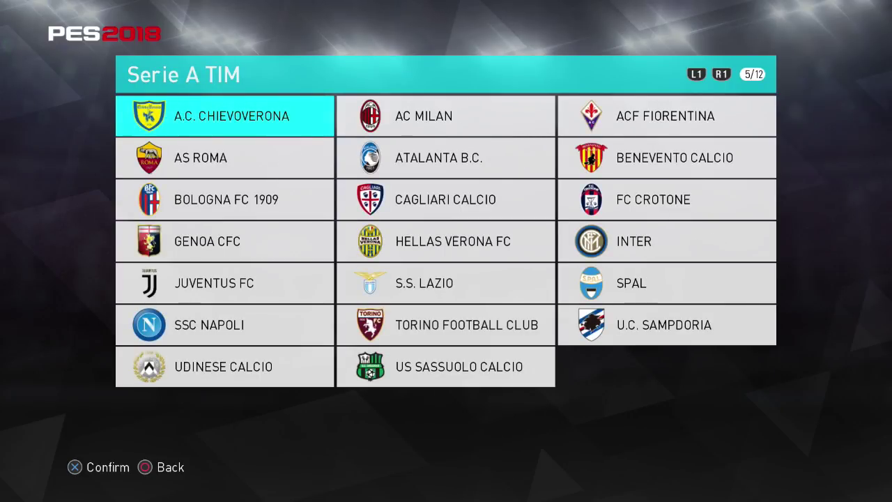
{"action": "key", "text": "Page_Down"}
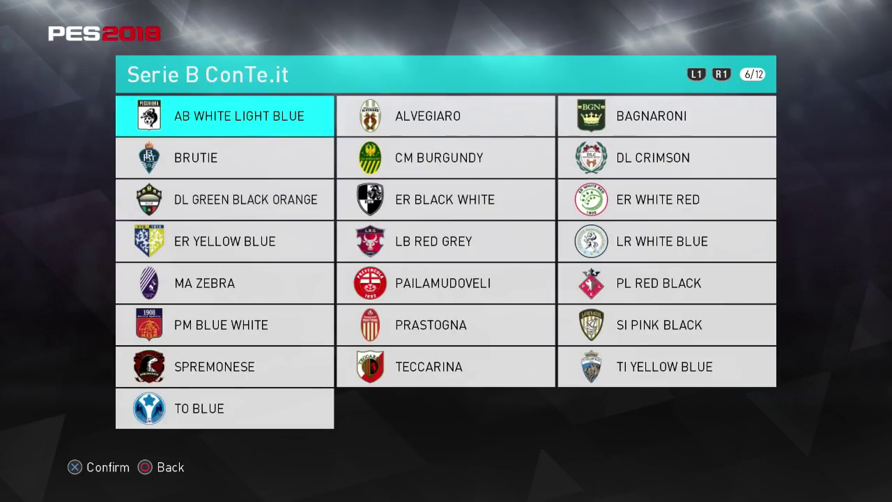
{"action": "key", "text": "Page_Down"}
{"action": "key", "text": "Page_Down"}
{"action": "key", "text": "Page_Down"}
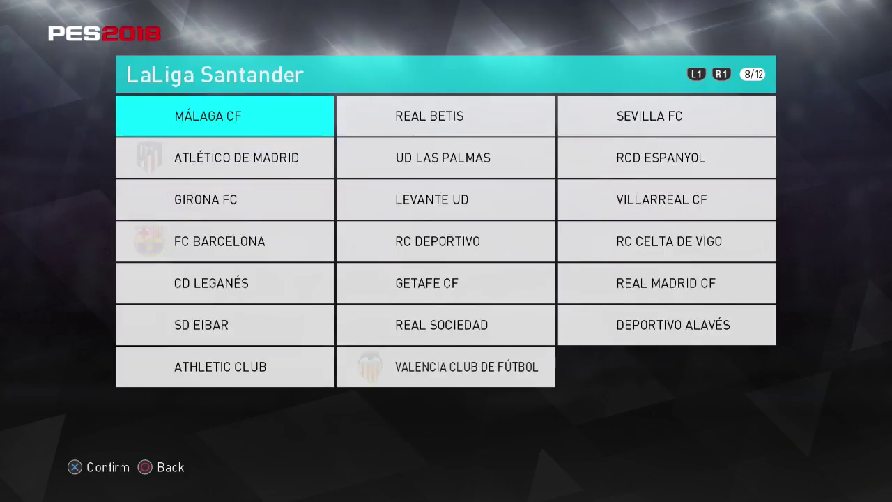
{"action": "key", "text": "Page_Up"}
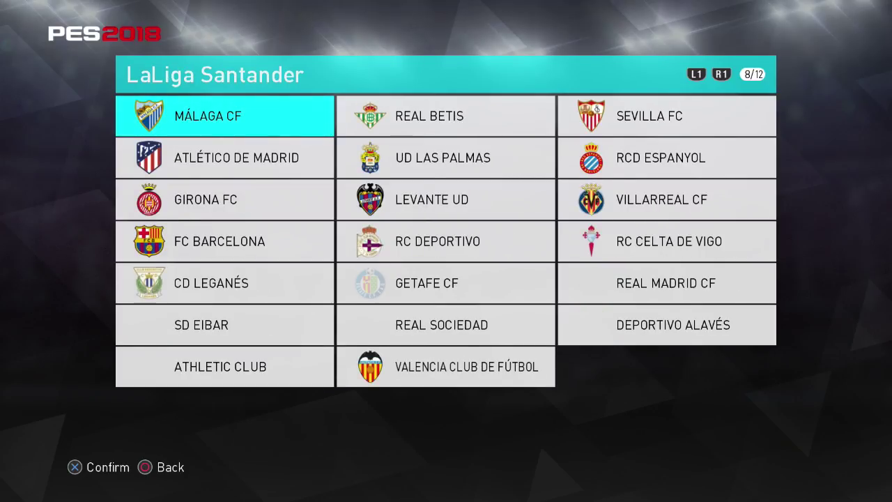
{"action": "key", "text": "Page_Down"}
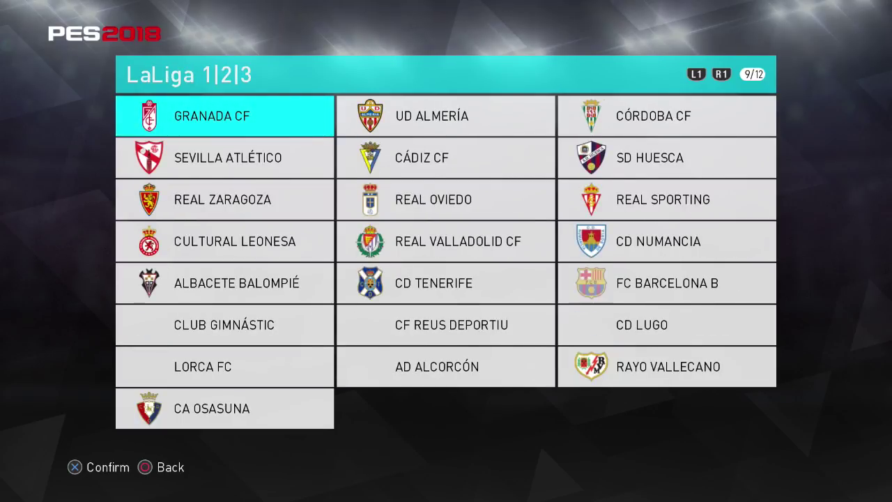
{"action": "key", "text": "Page_Up"}
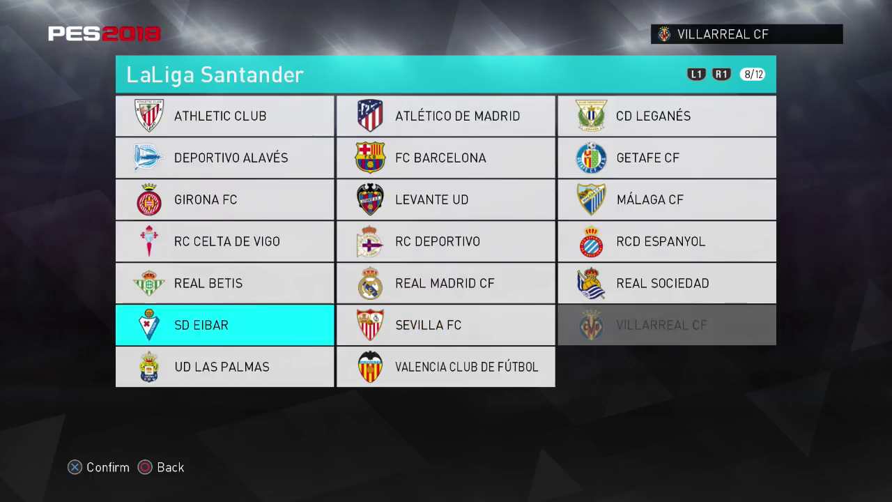
Step: Swap Villarreal CF and Valencia CF into alphabetical order, then browse away LaLiga Santander clubs
{"action": "key", "text": "Down"}
{"action": "key", "text": "Return"}
{"action": "key", "text": "Right"}
{"action": "key", "text": "Return"}
{"action": "key", "text": "Left"}
{"action": "key", "text": "Return"}
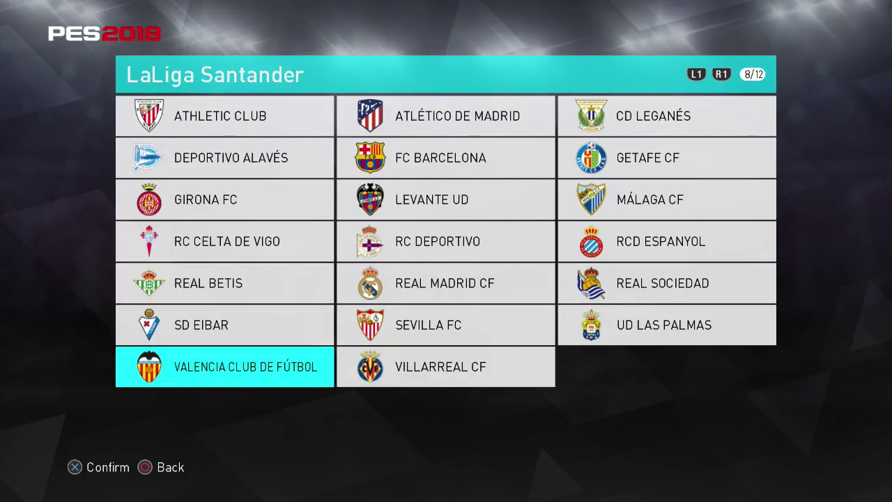
{"action": "key", "text": "Return"}
{"action": "key", "text": "Down"}
{"action": "key", "text": "Down"}
{"action": "key", "text": "Down"}
{"action": "key", "text": "Down"}
{"action": "key", "text": "Down"}
{"action": "key", "text": "Down"}
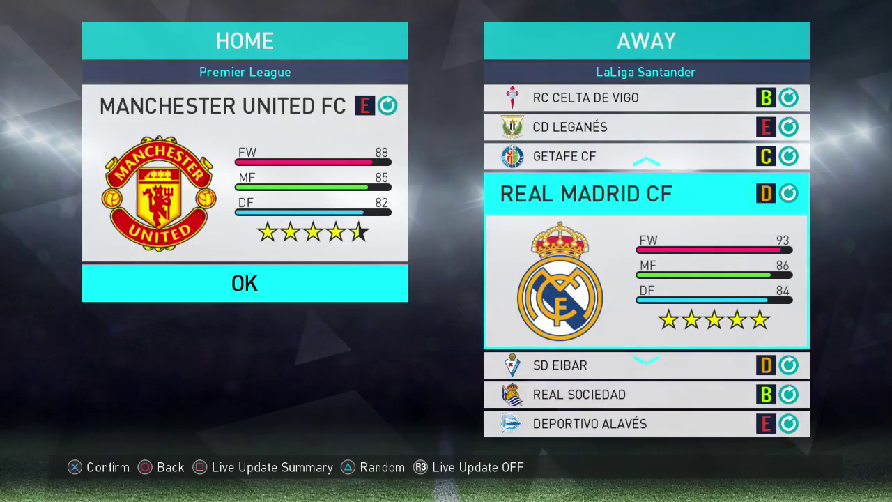
Step: Confirm Real Madrid CF as the away team and look over the Kick-Off, Stadium and Strip options
{"action": "key", "text": "Return"}
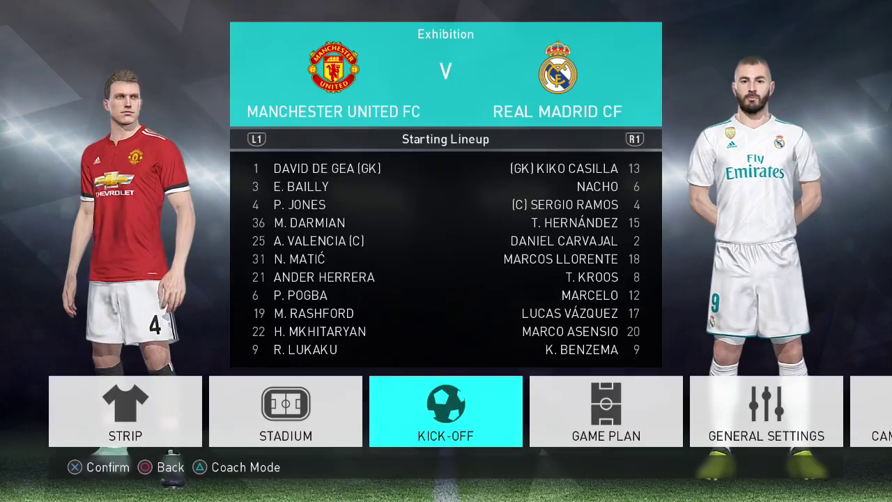
{"action": "key", "text": "Left"}
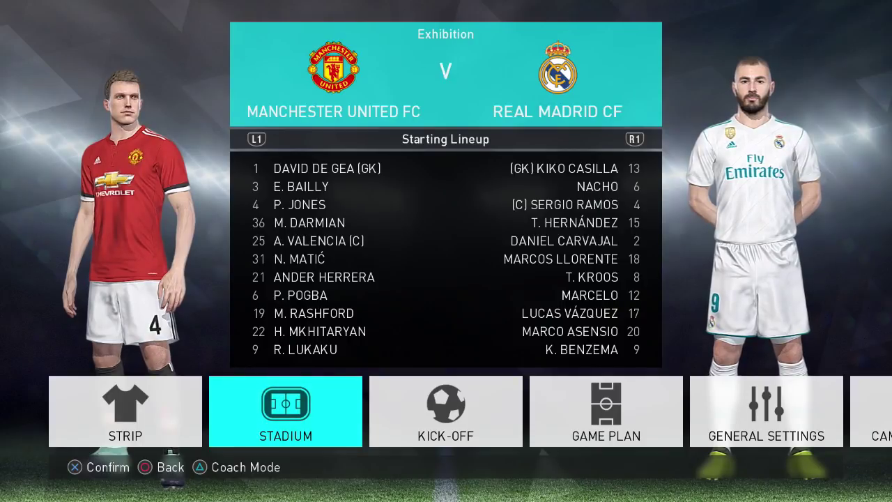
{"action": "key", "text": "Left"}
{"action": "key", "text": "Right"}
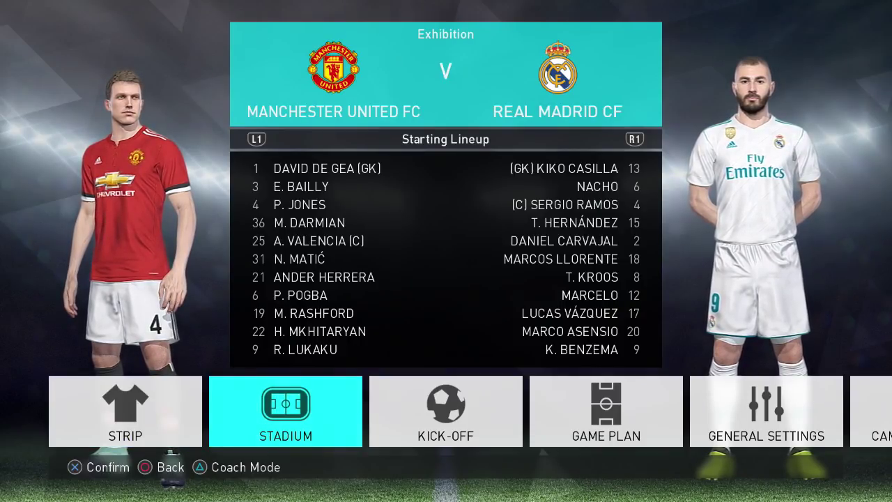